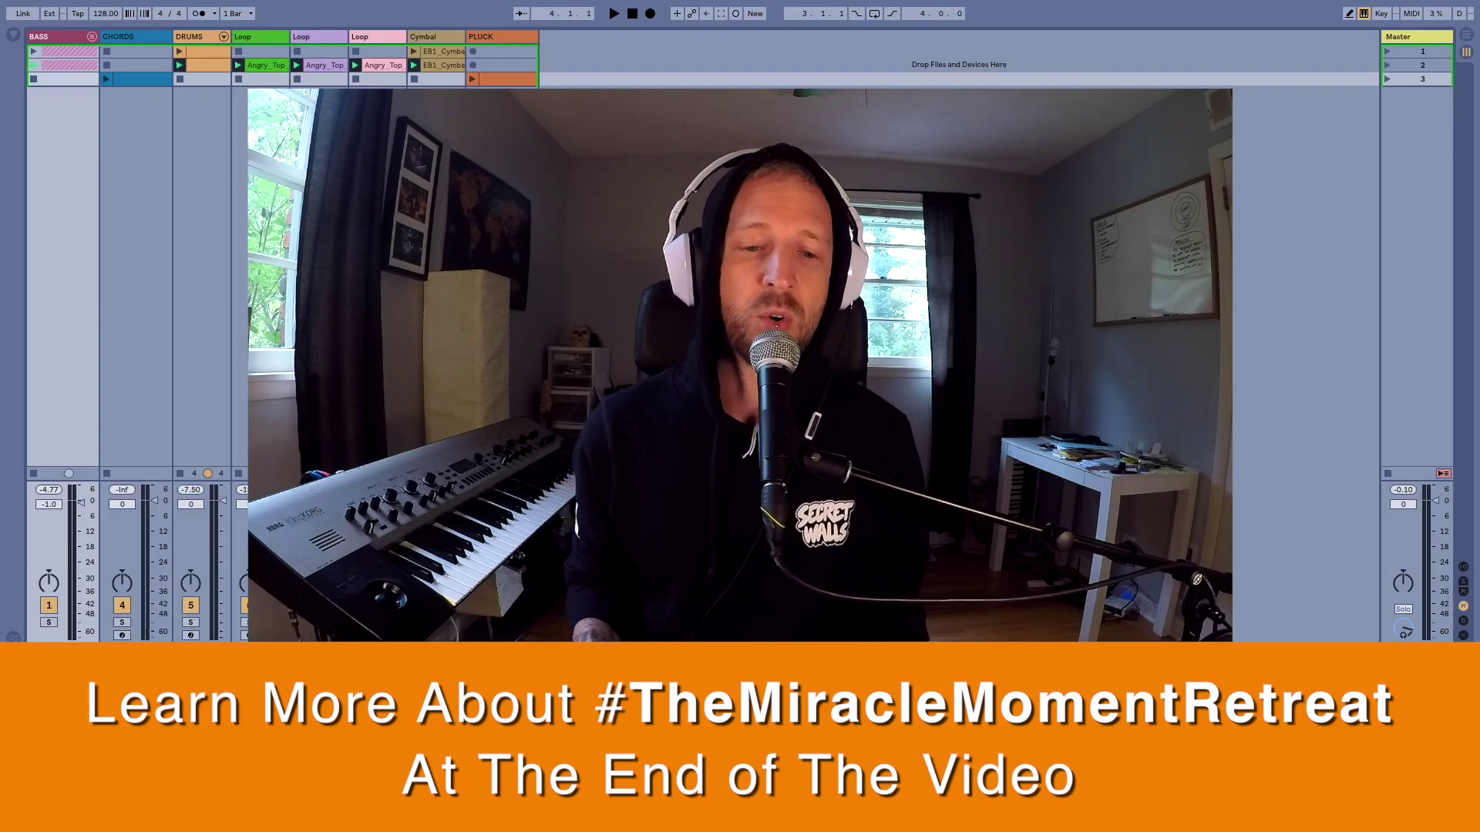
Start playback of the song to hear the bass line
key("space")
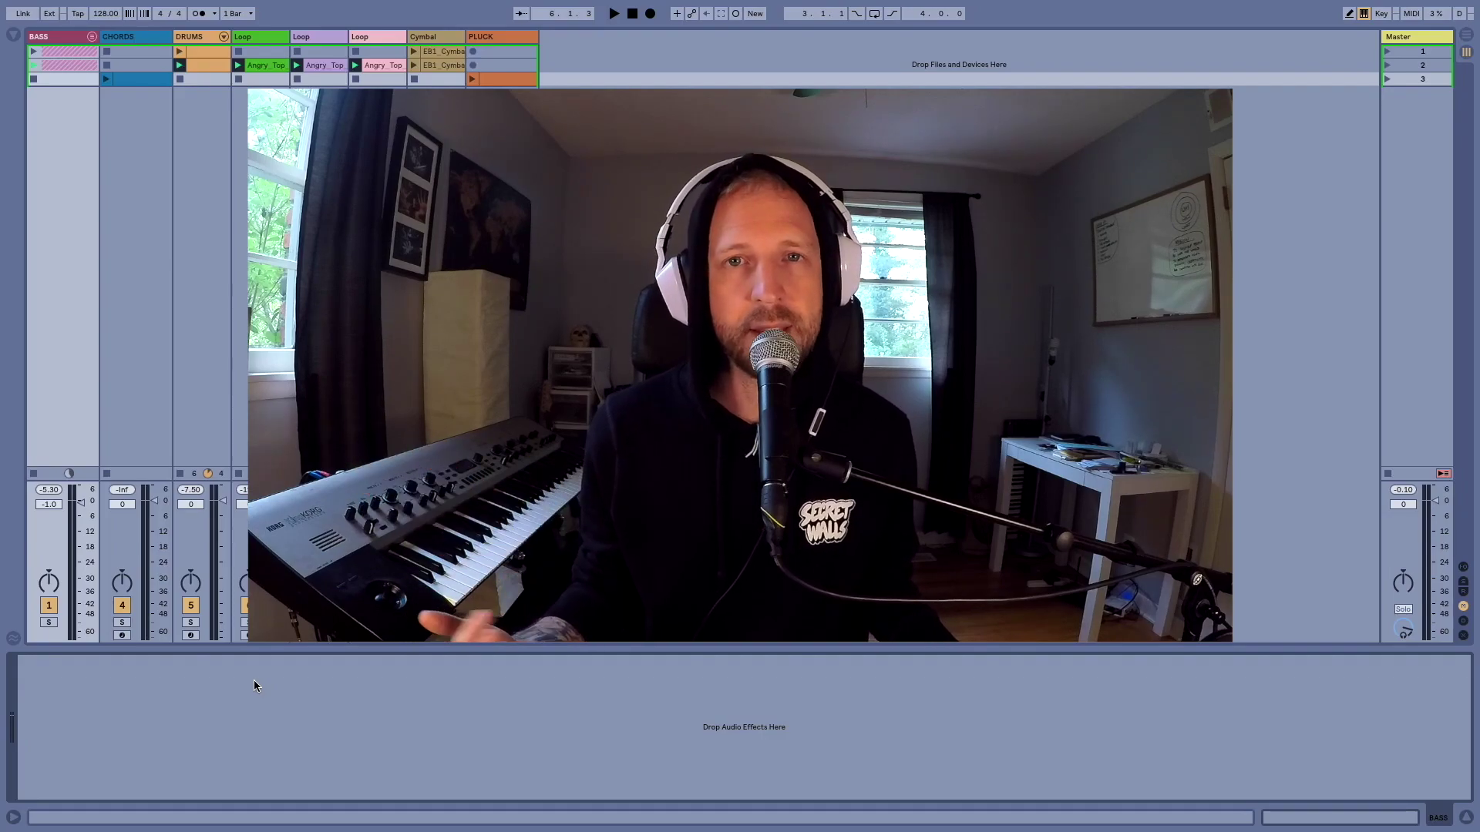
Drag the Shaper Max for Live device from the browser onto the BASS track
key("super+alt+b")
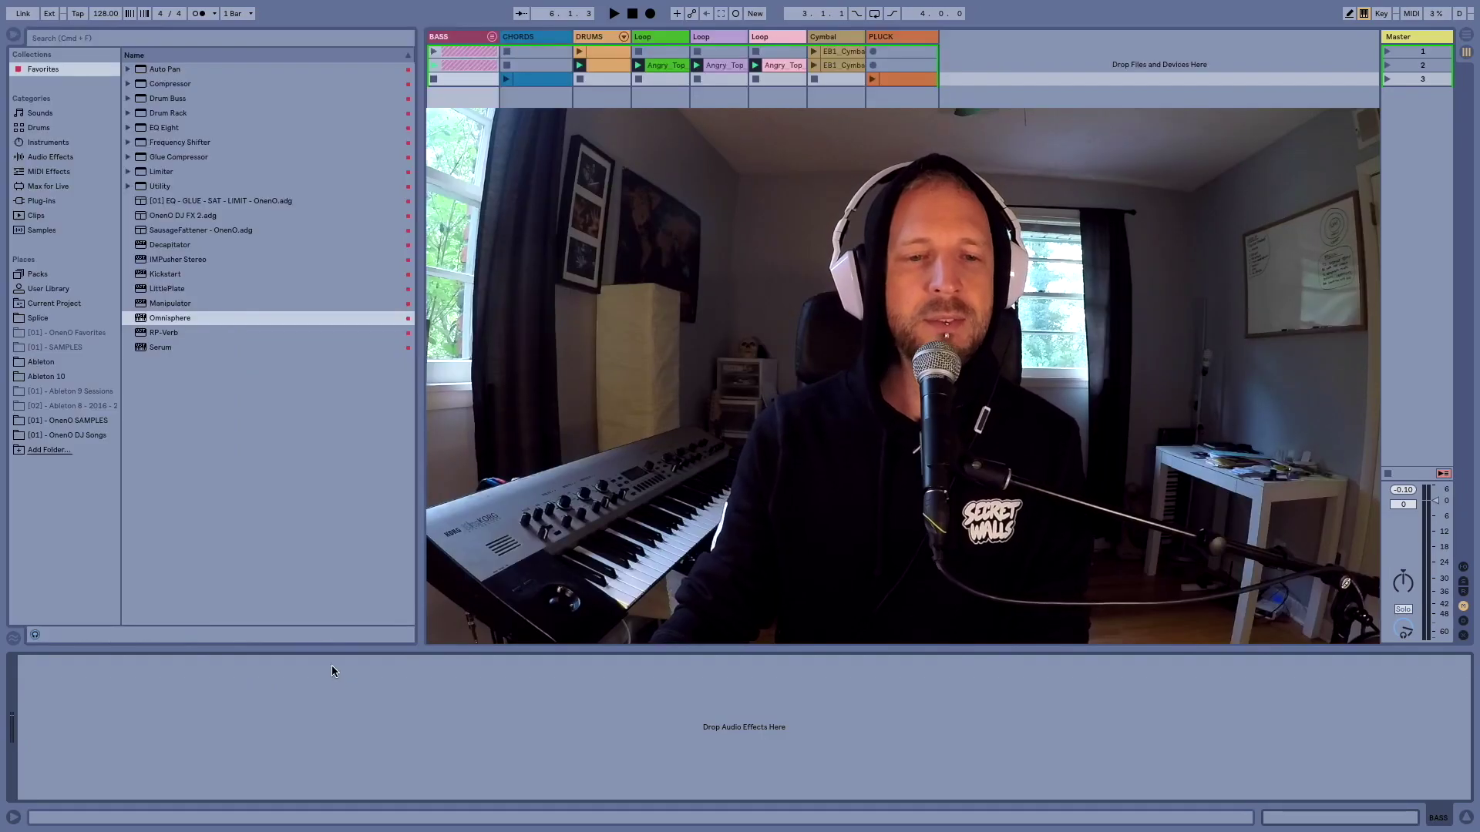
left_click(58, 190)
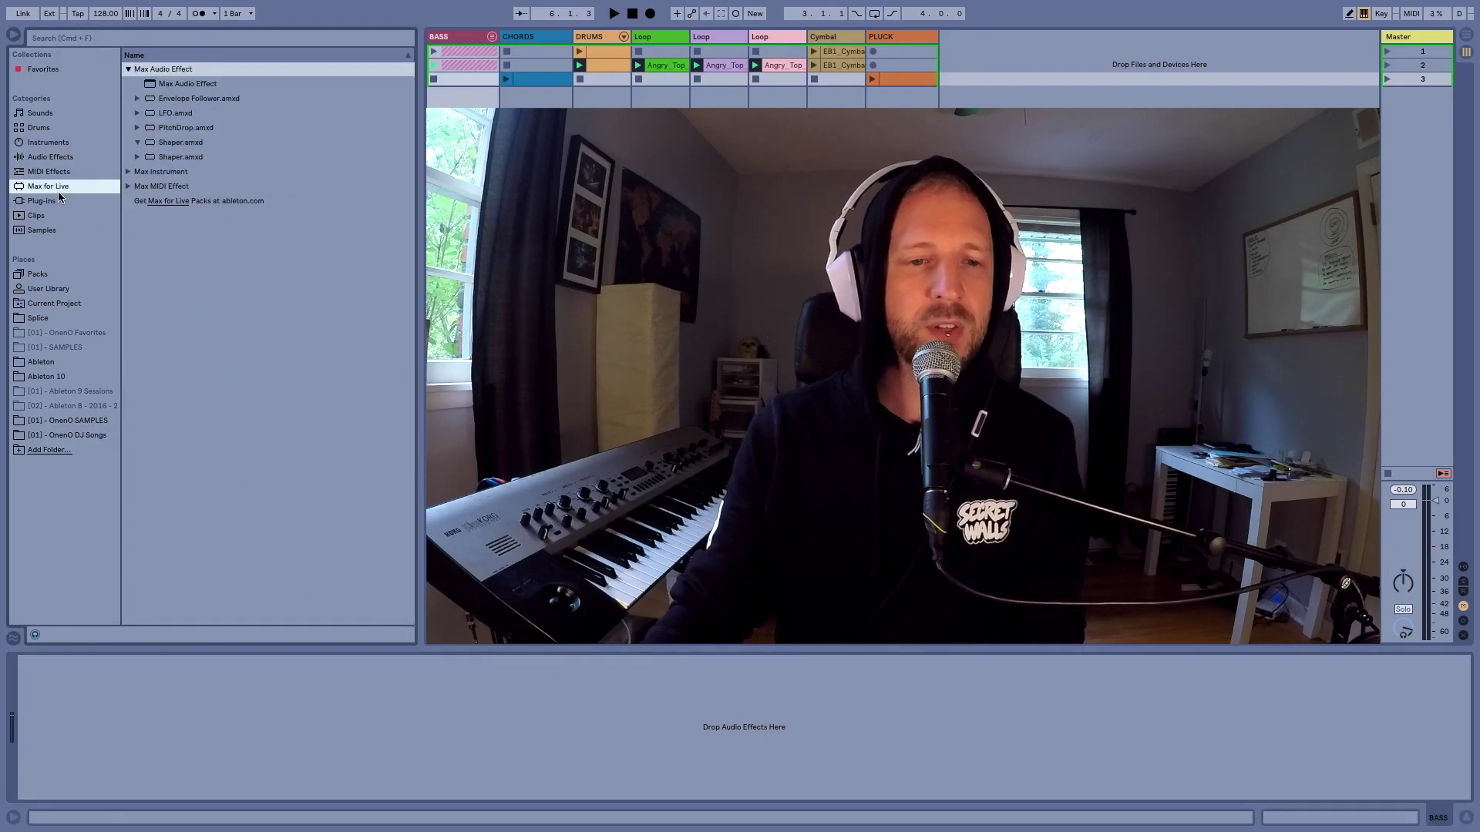
left_click(176, 145)
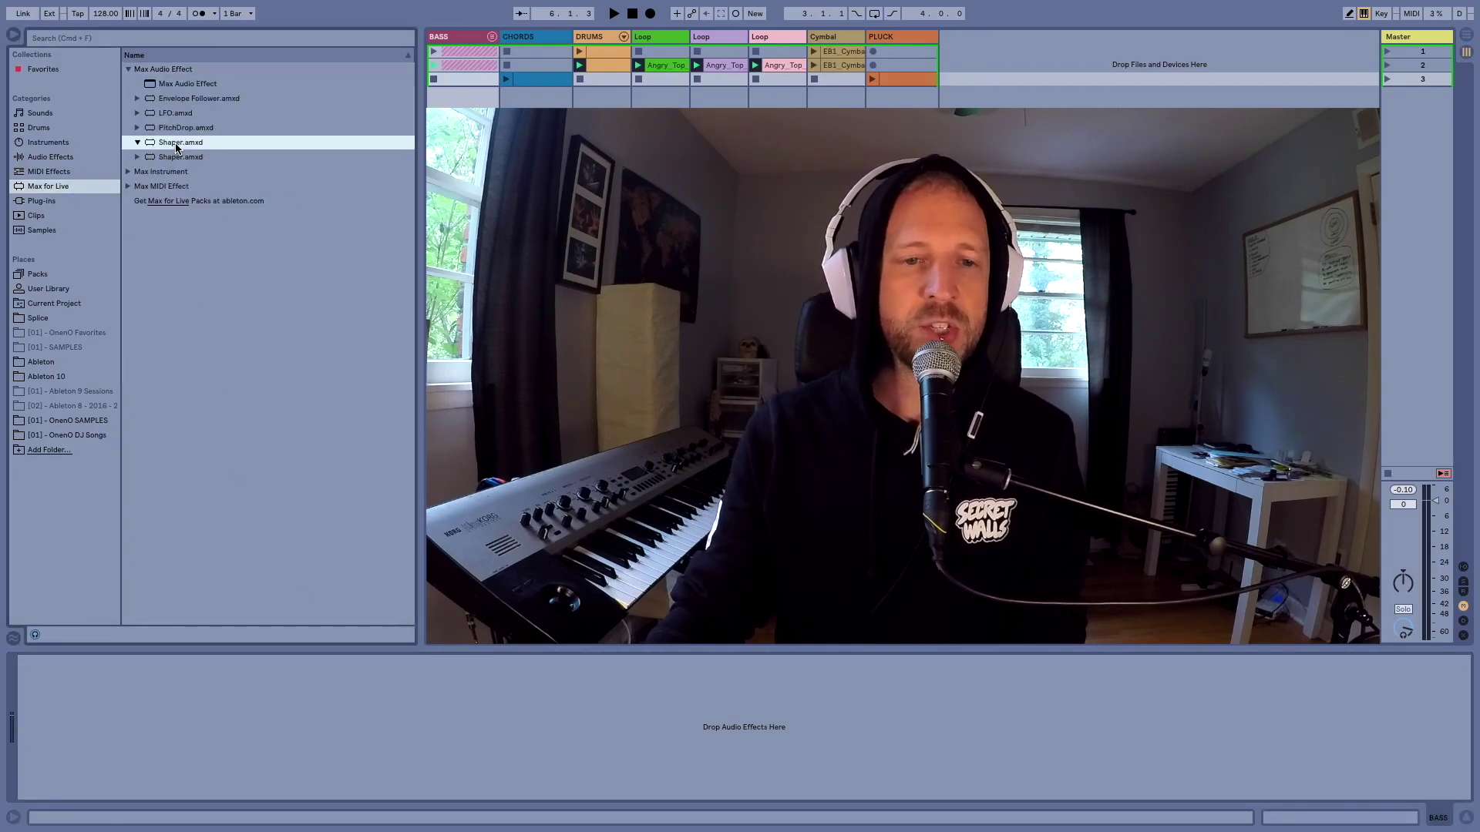
left_click_drag(167, 146, 452, 36)
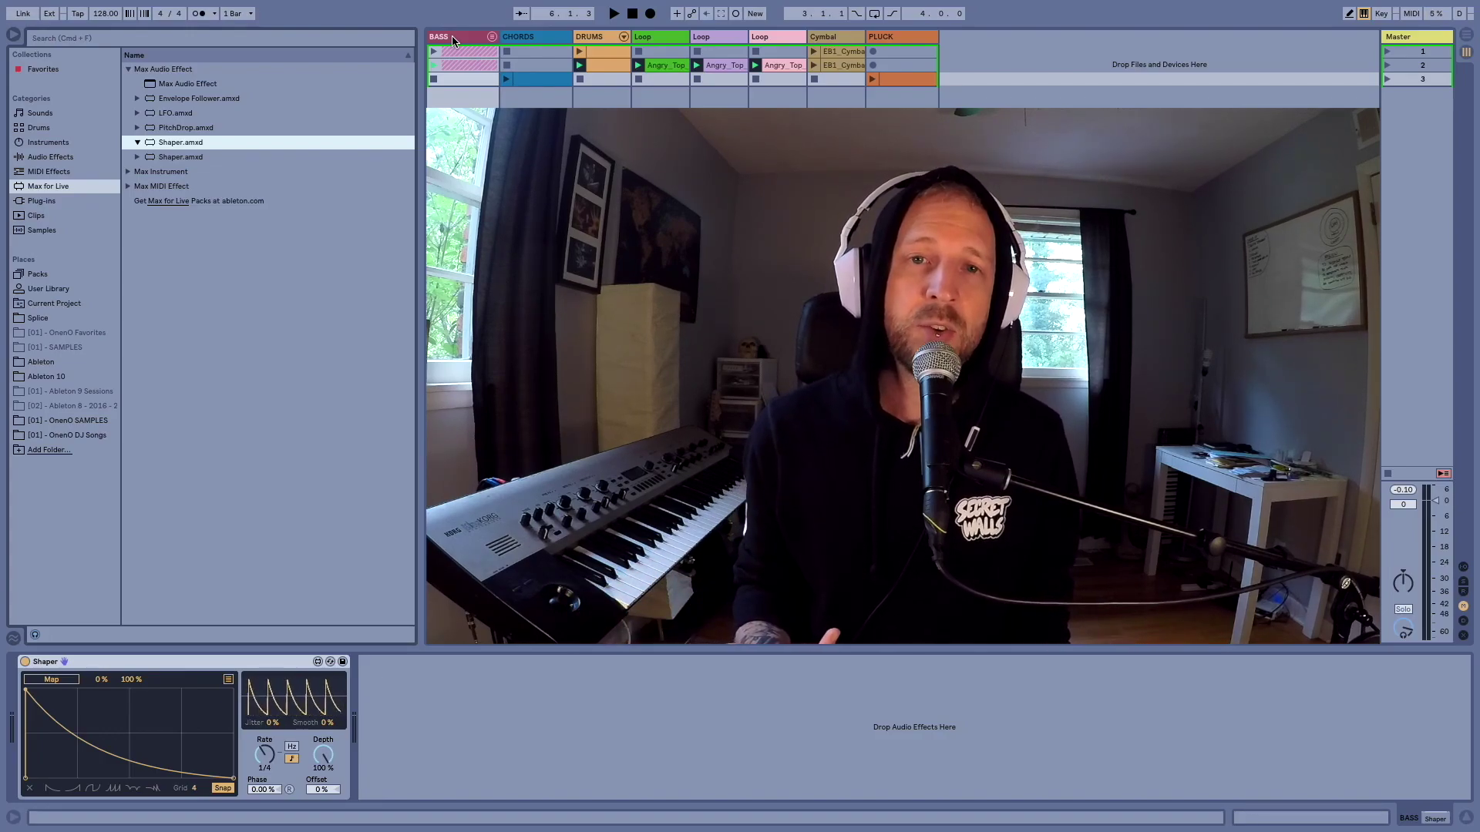
key("super+f")
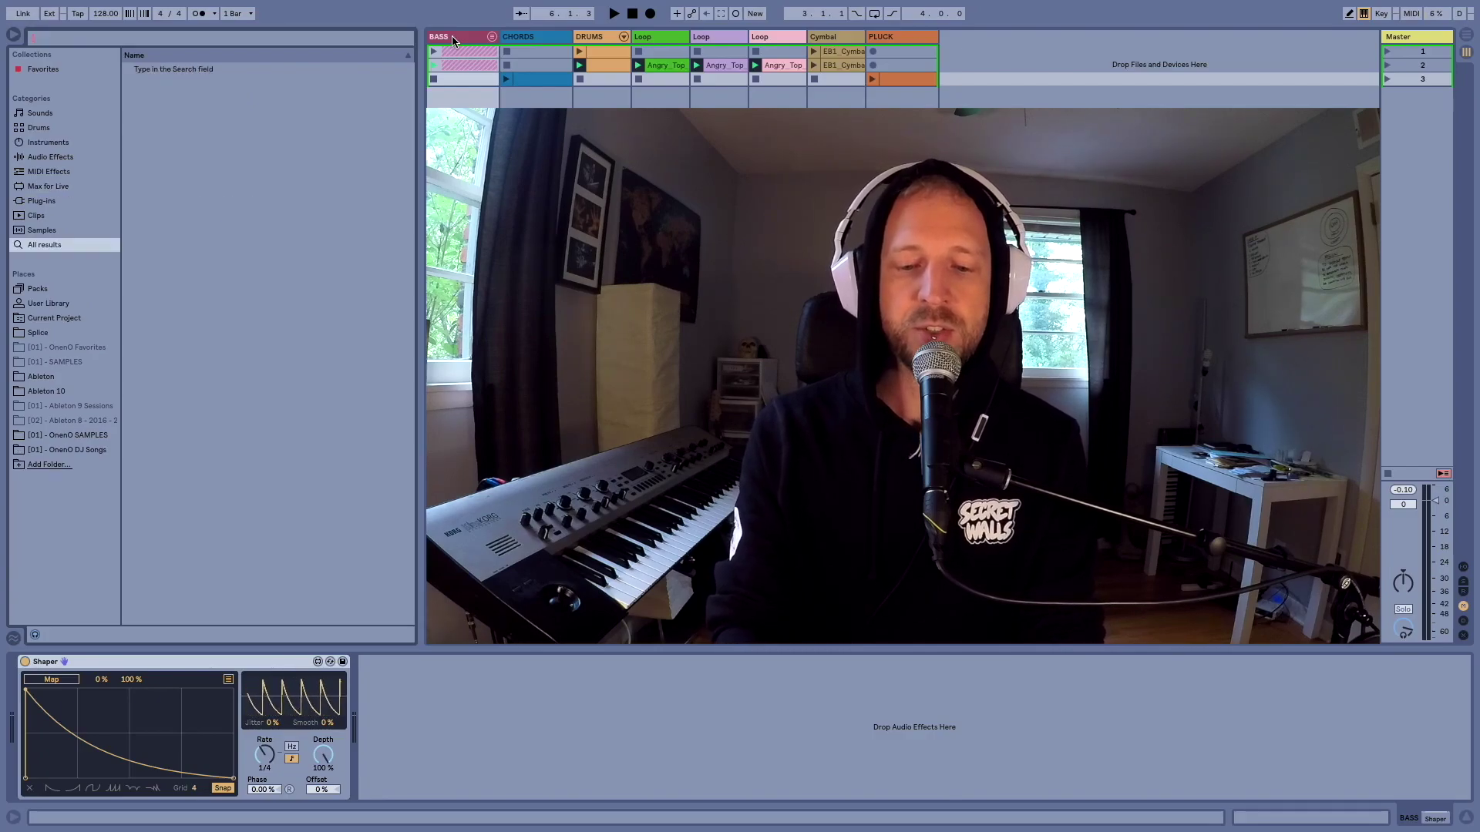
Search 'util' and place the Utility device after Shaper in the BASS chain
type("util")
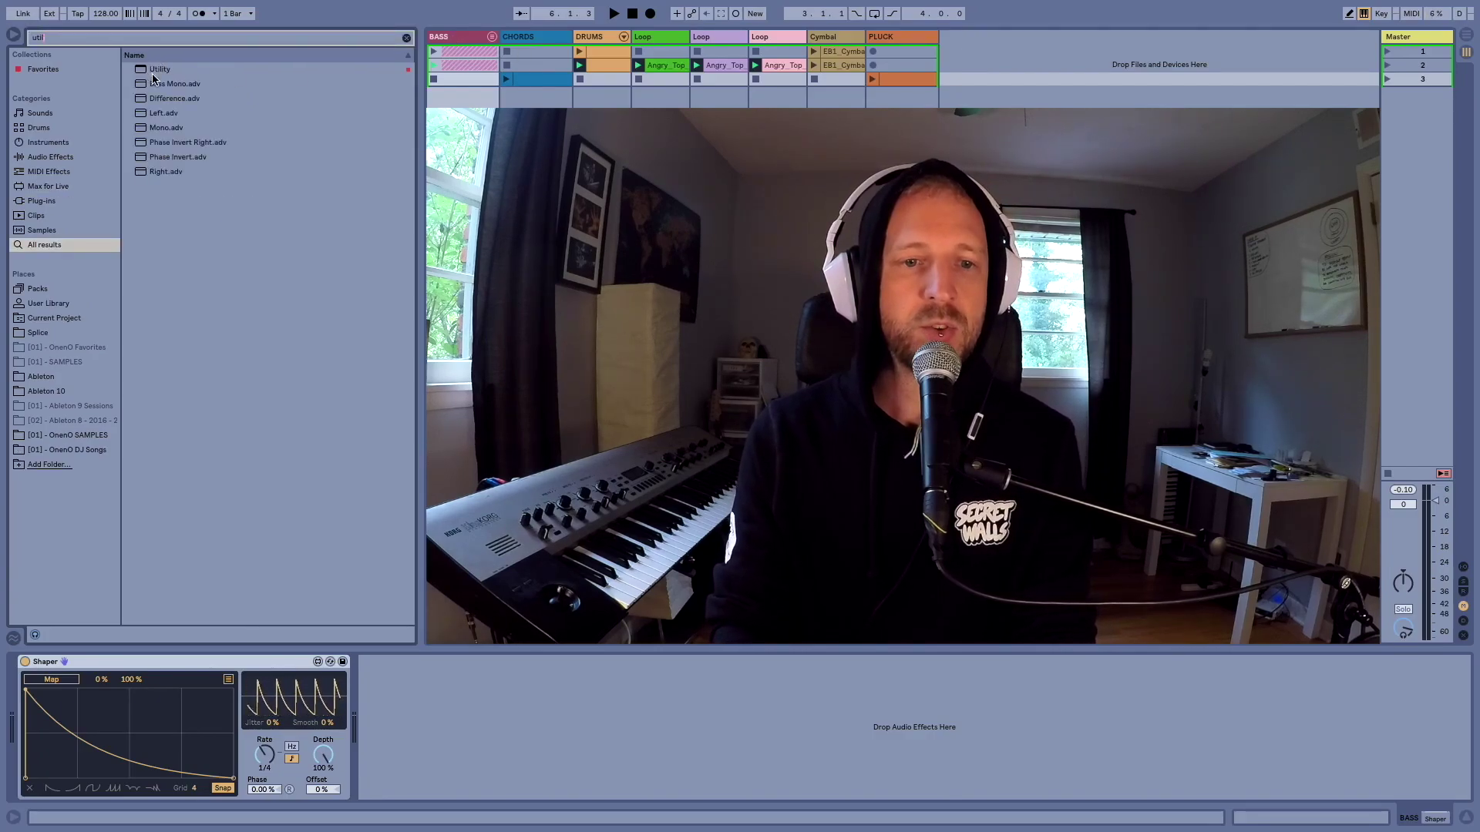
left_click_drag(154, 71, 456, 715)
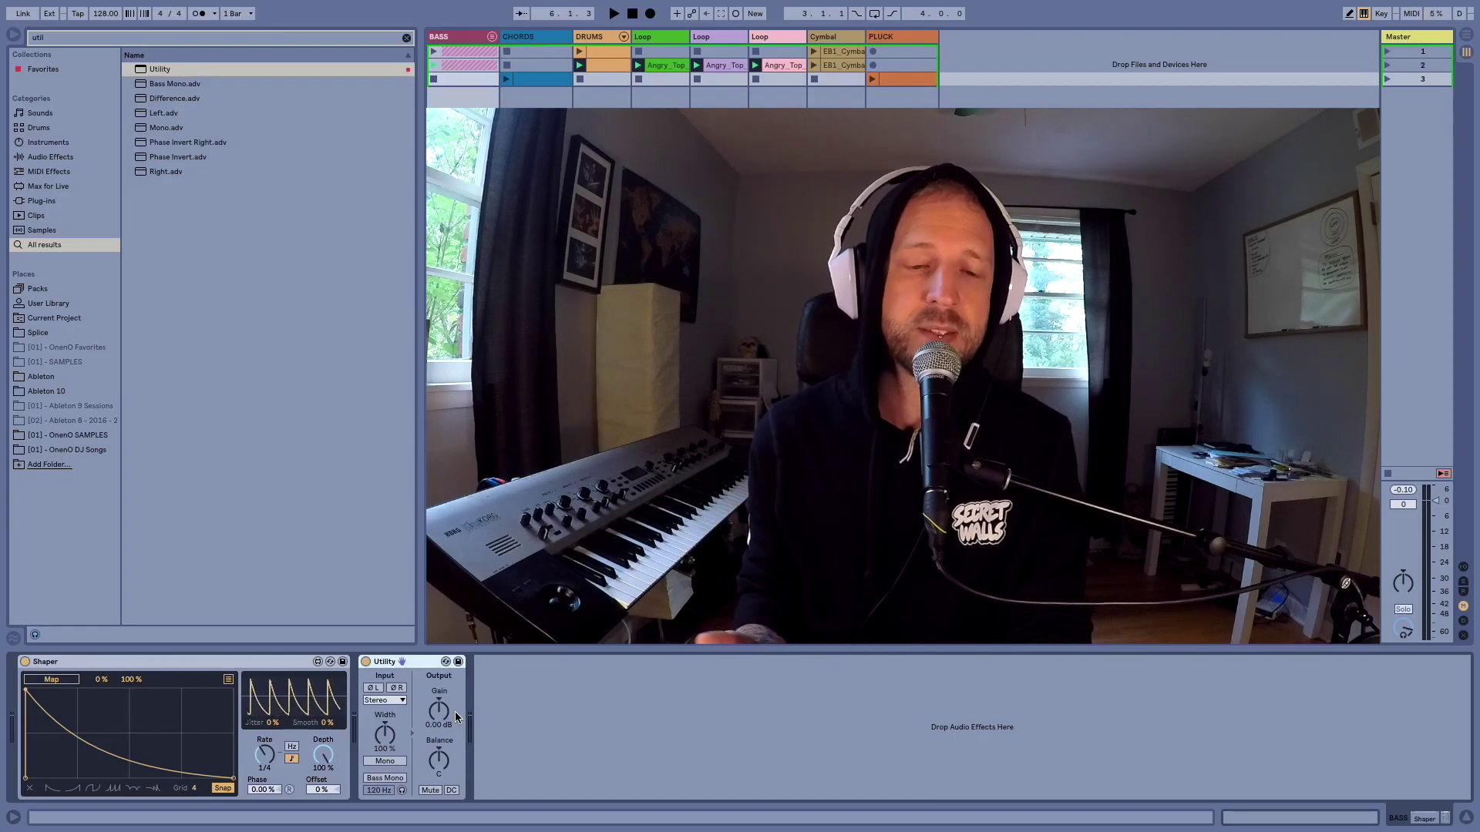
left_click(62, 681)
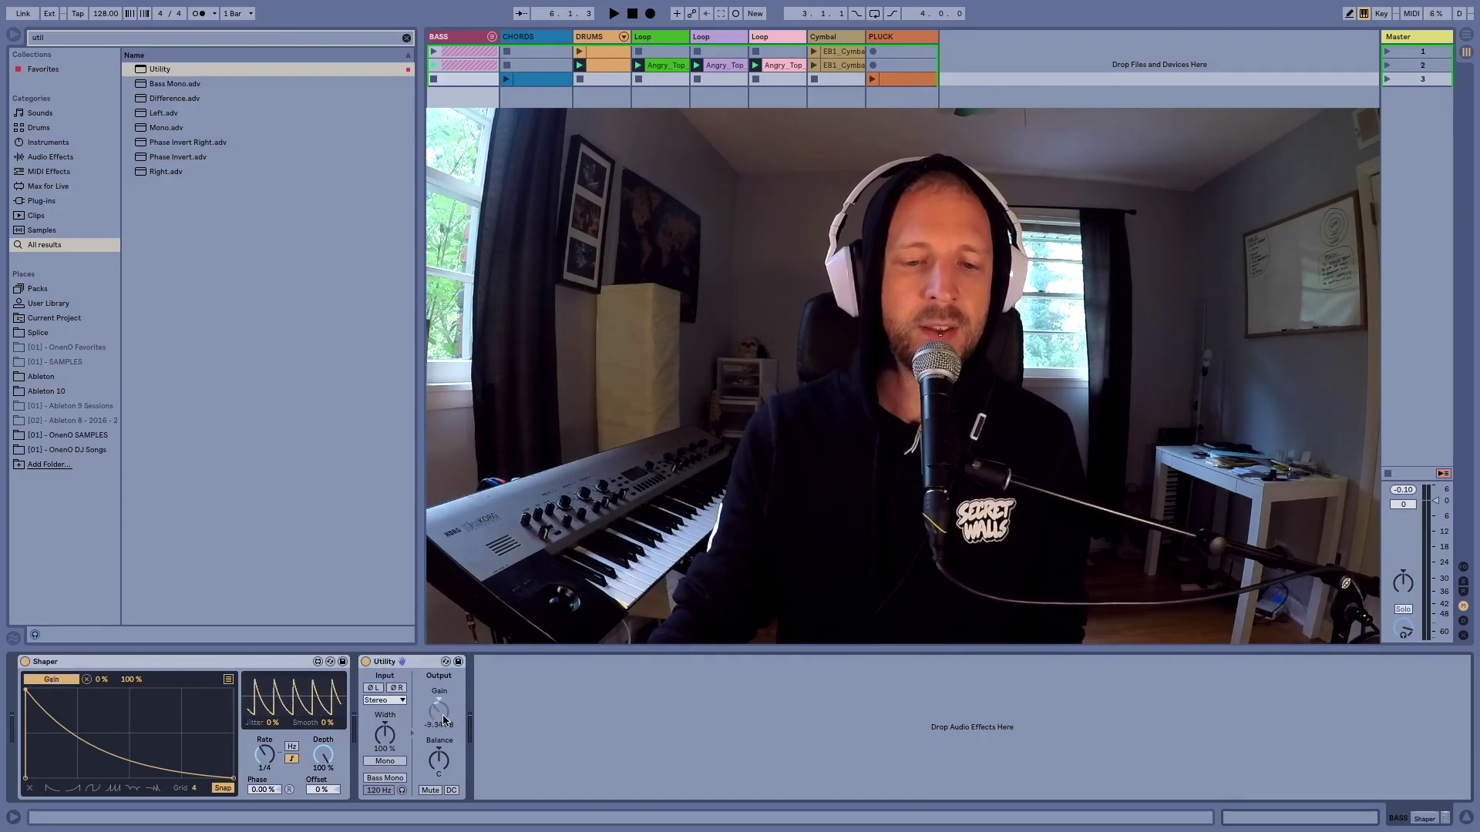
Map Shaper to Utility's Gain, limit the modulation to 50 %, and play to audition
mouse_move(444, 720)
left_mouse_down()
mouse_move(444, 759)
mouse_move(442, 700)
left_mouse_up()
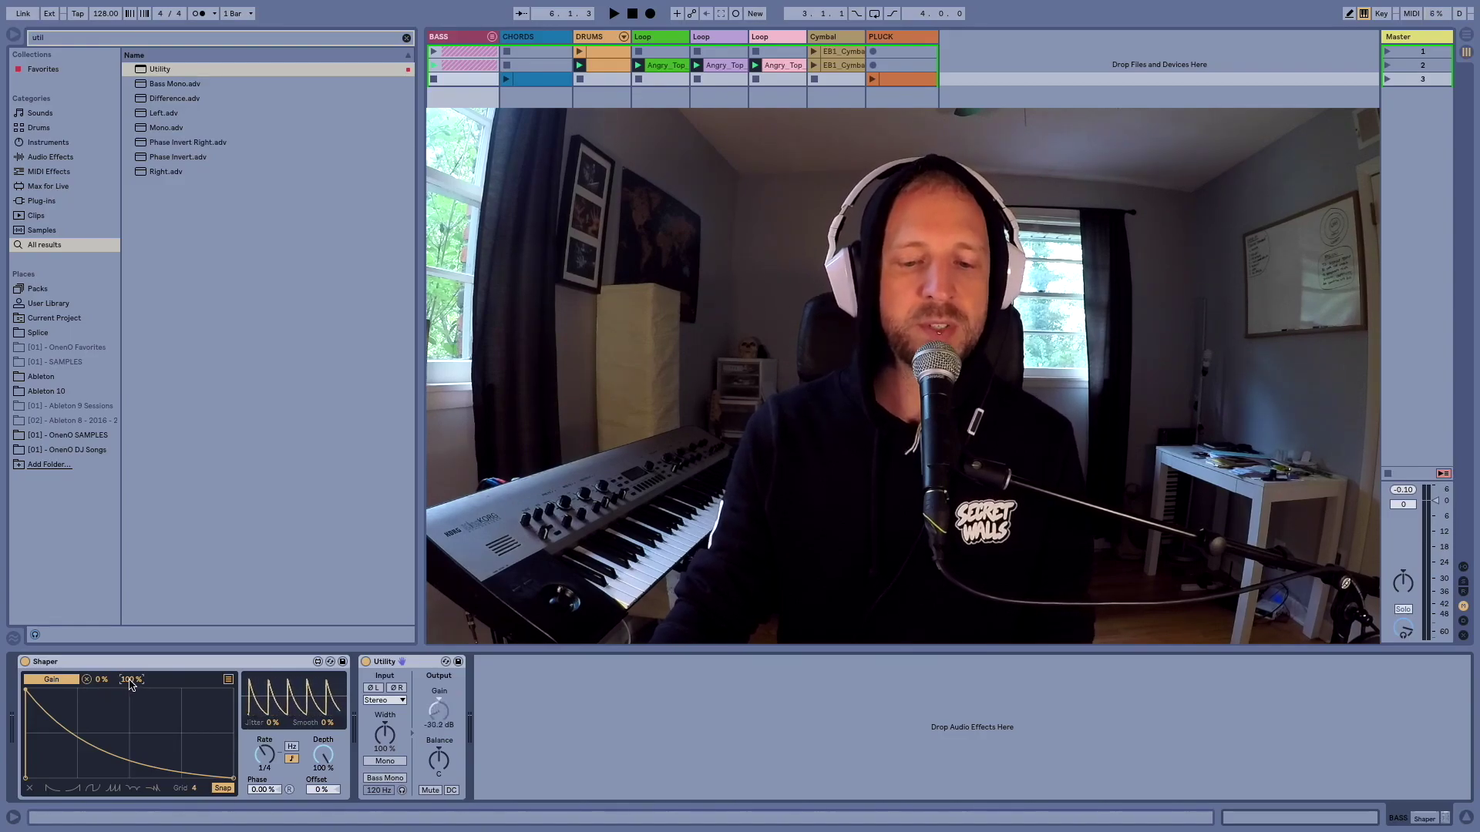
left_click_drag(131, 683, 131, 722)
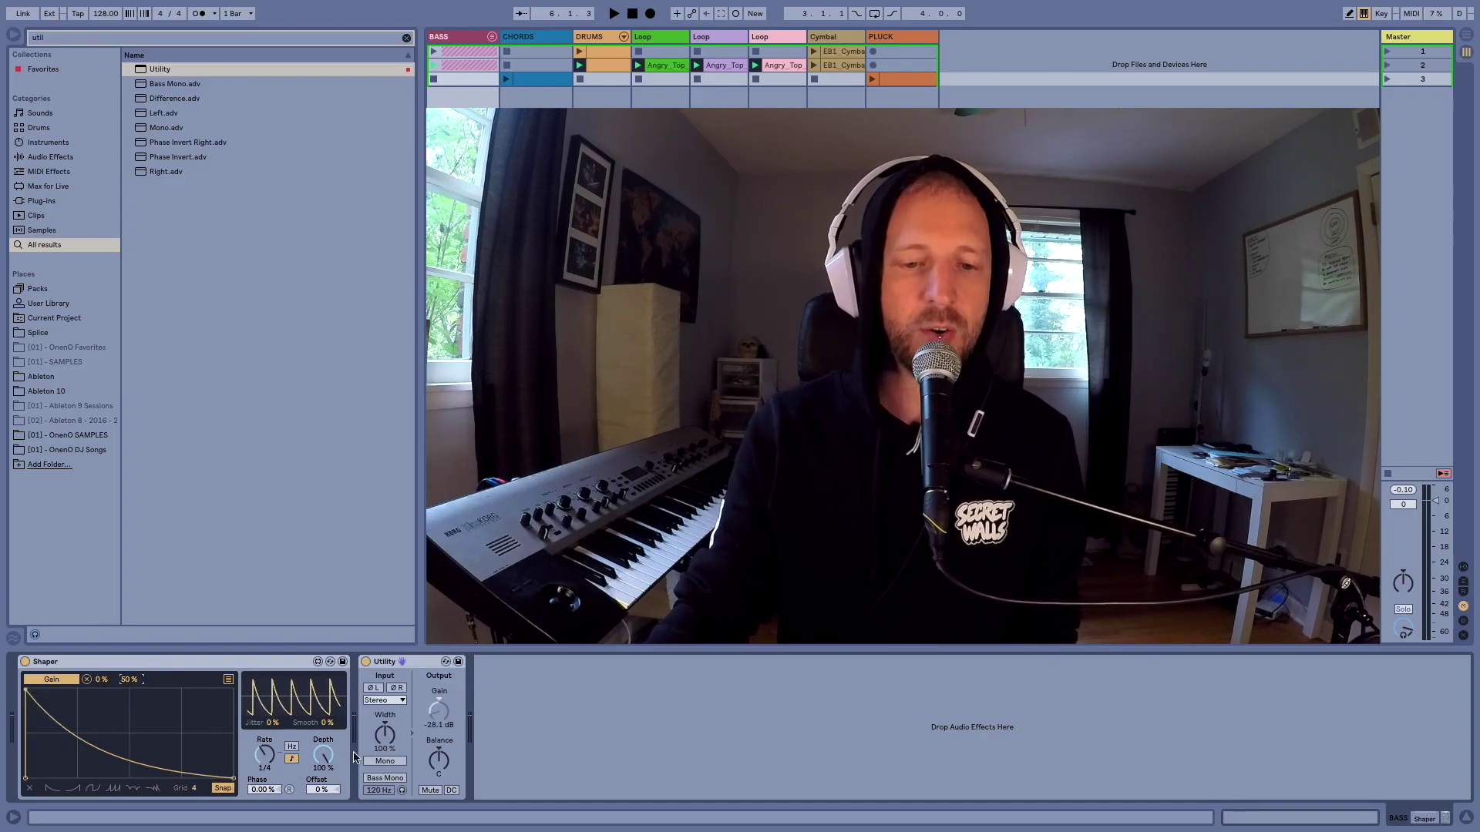
left_click(436, 709)
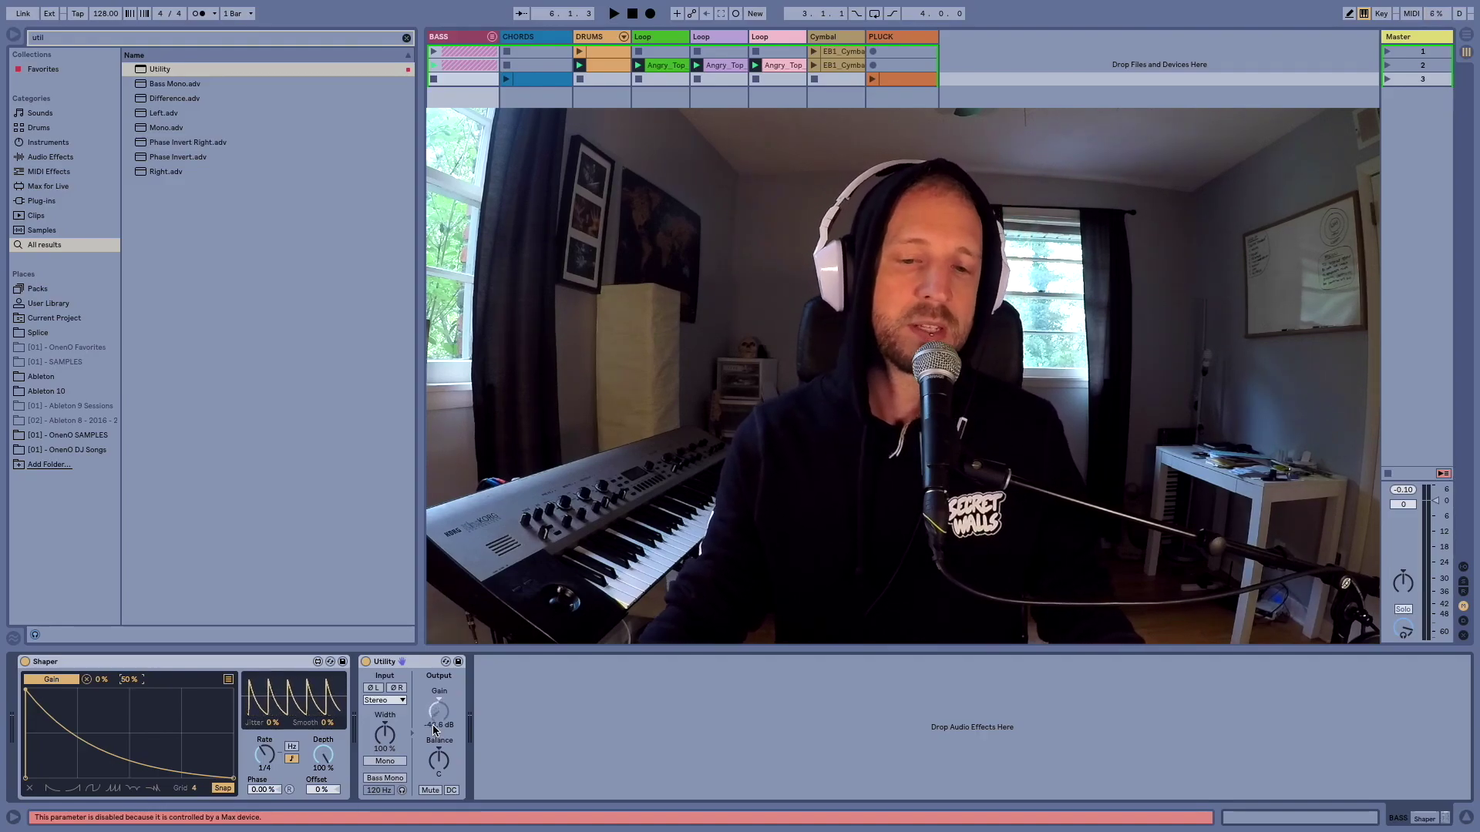
key("space")
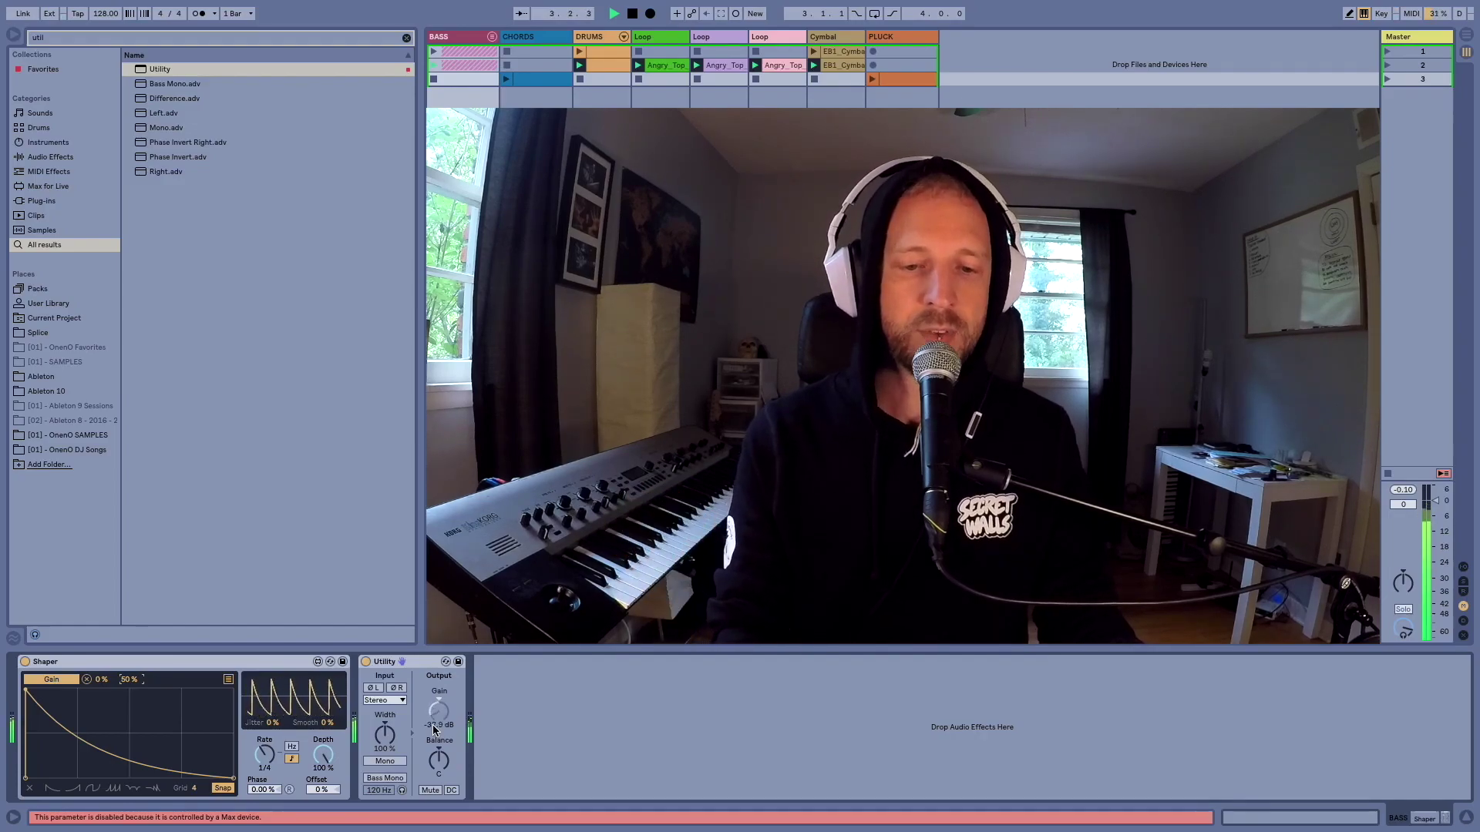
Switch the Shaper curve to the rising-ramp preset and audition it
key("space")
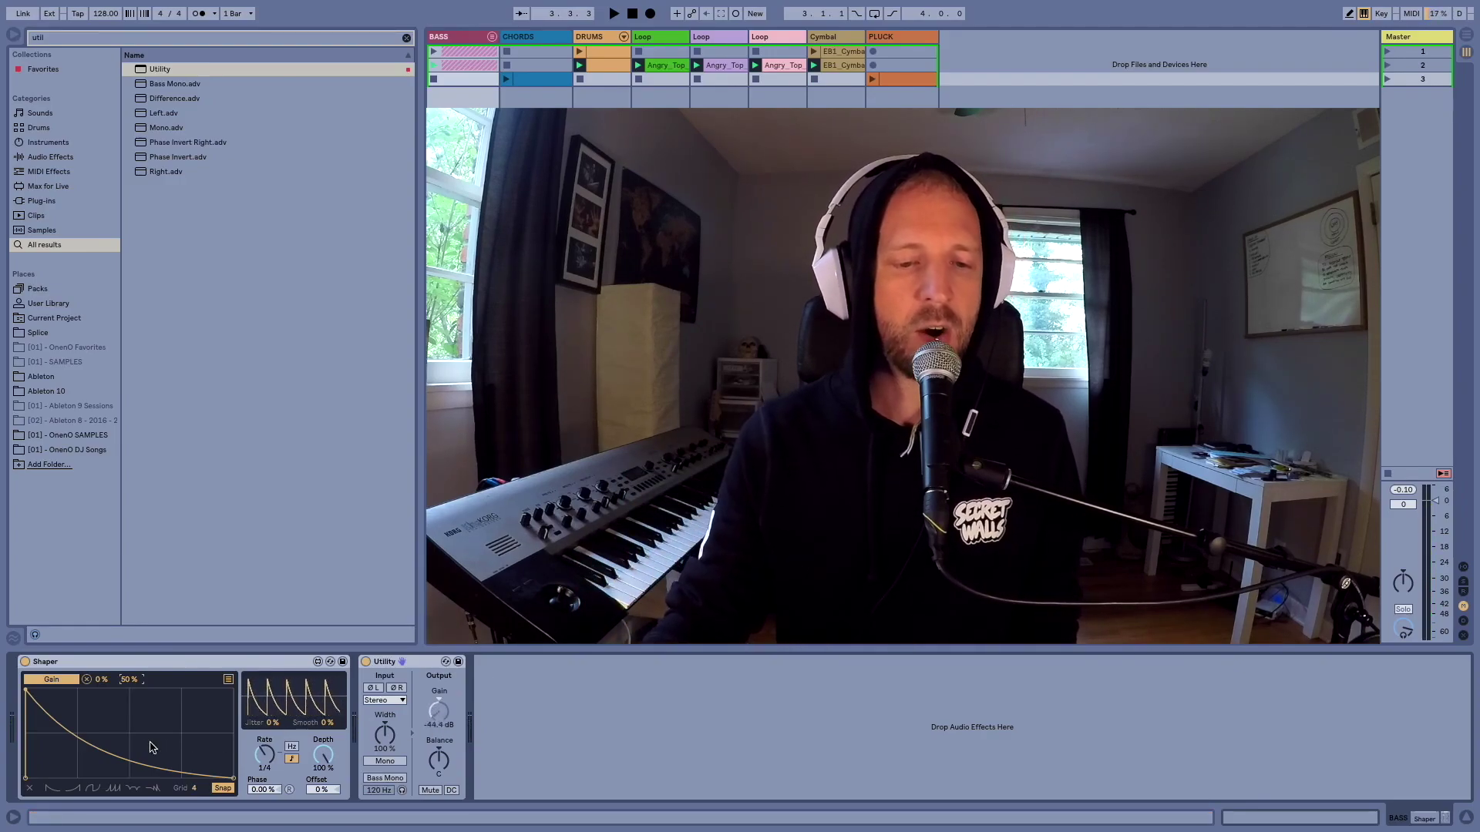
left_click(74, 790)
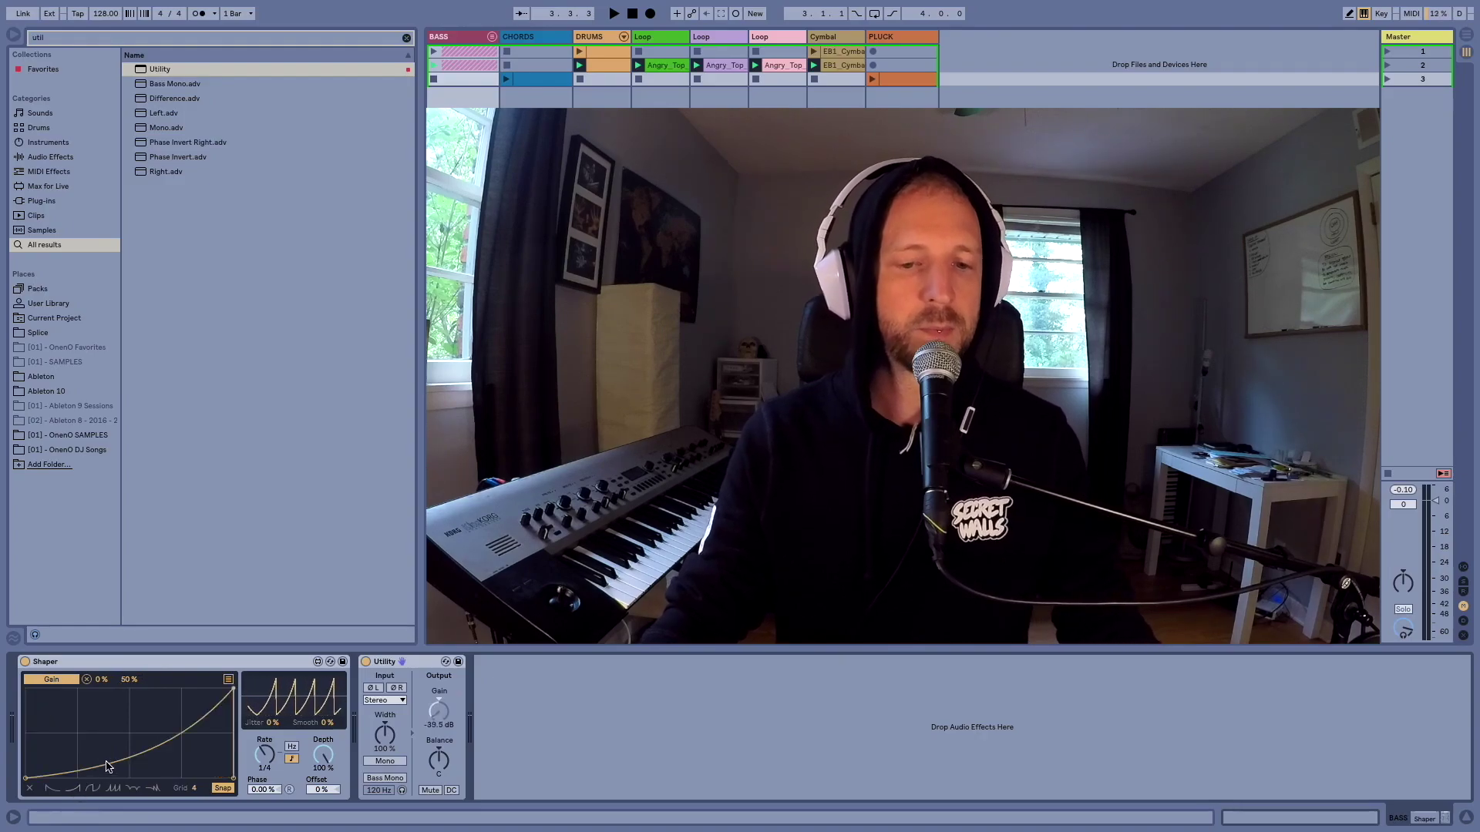
key("space")
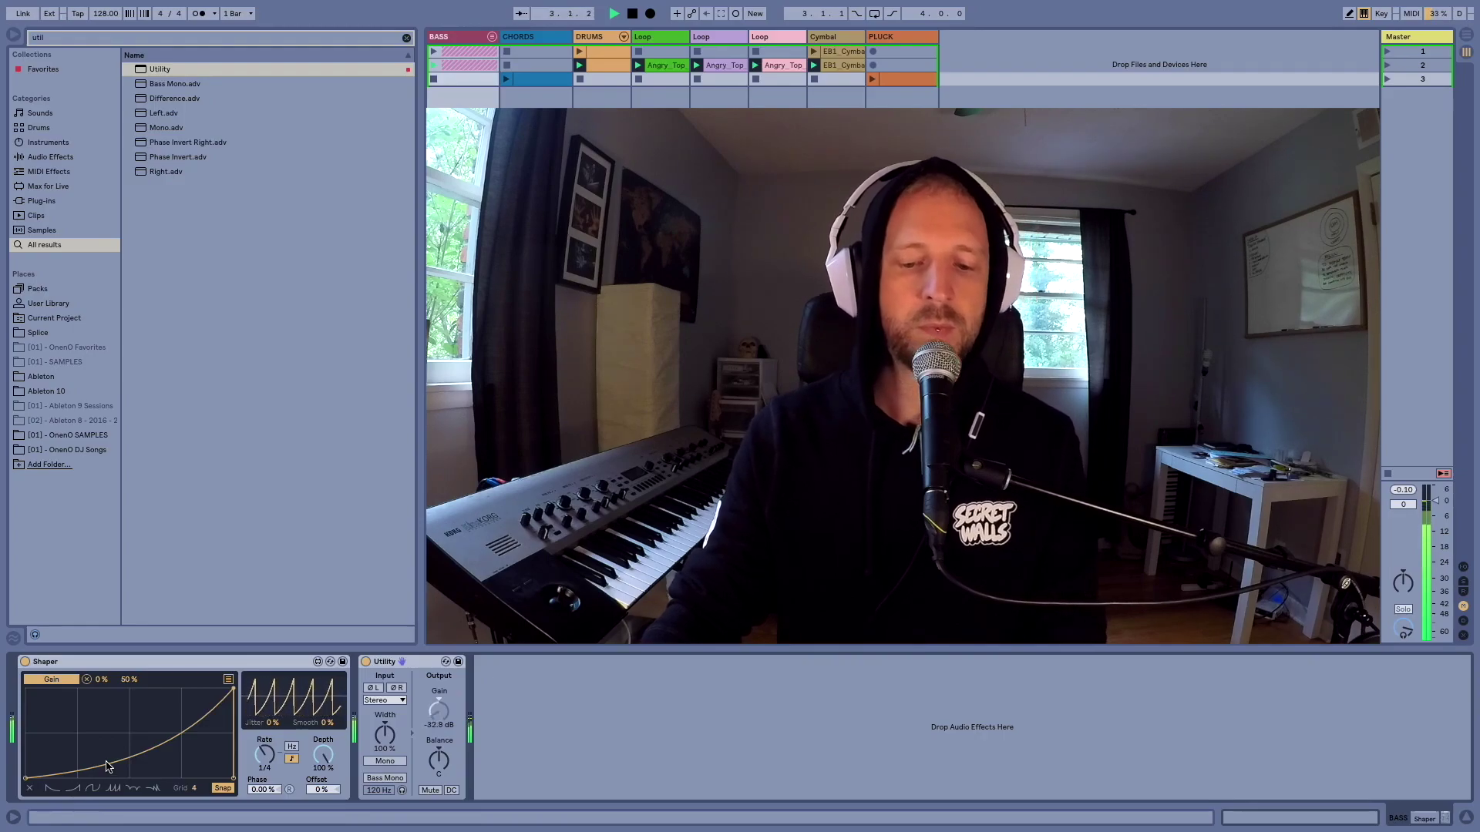
key("space")
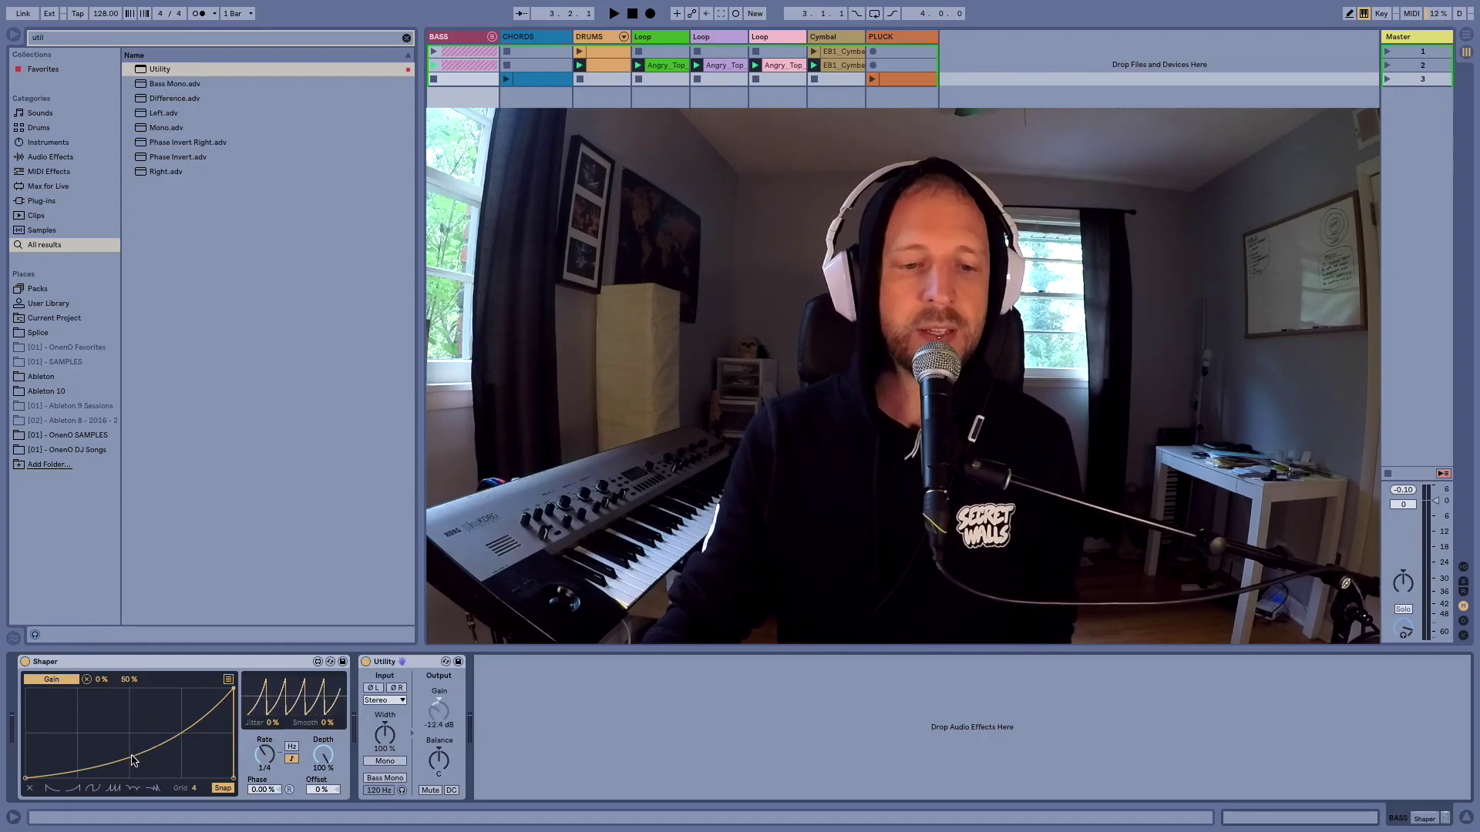
Add a breakpoint raised to the curve's top and bend the rise into an exponential curve
left_click(132, 753)
left_click_drag(132, 753, 129, 686)
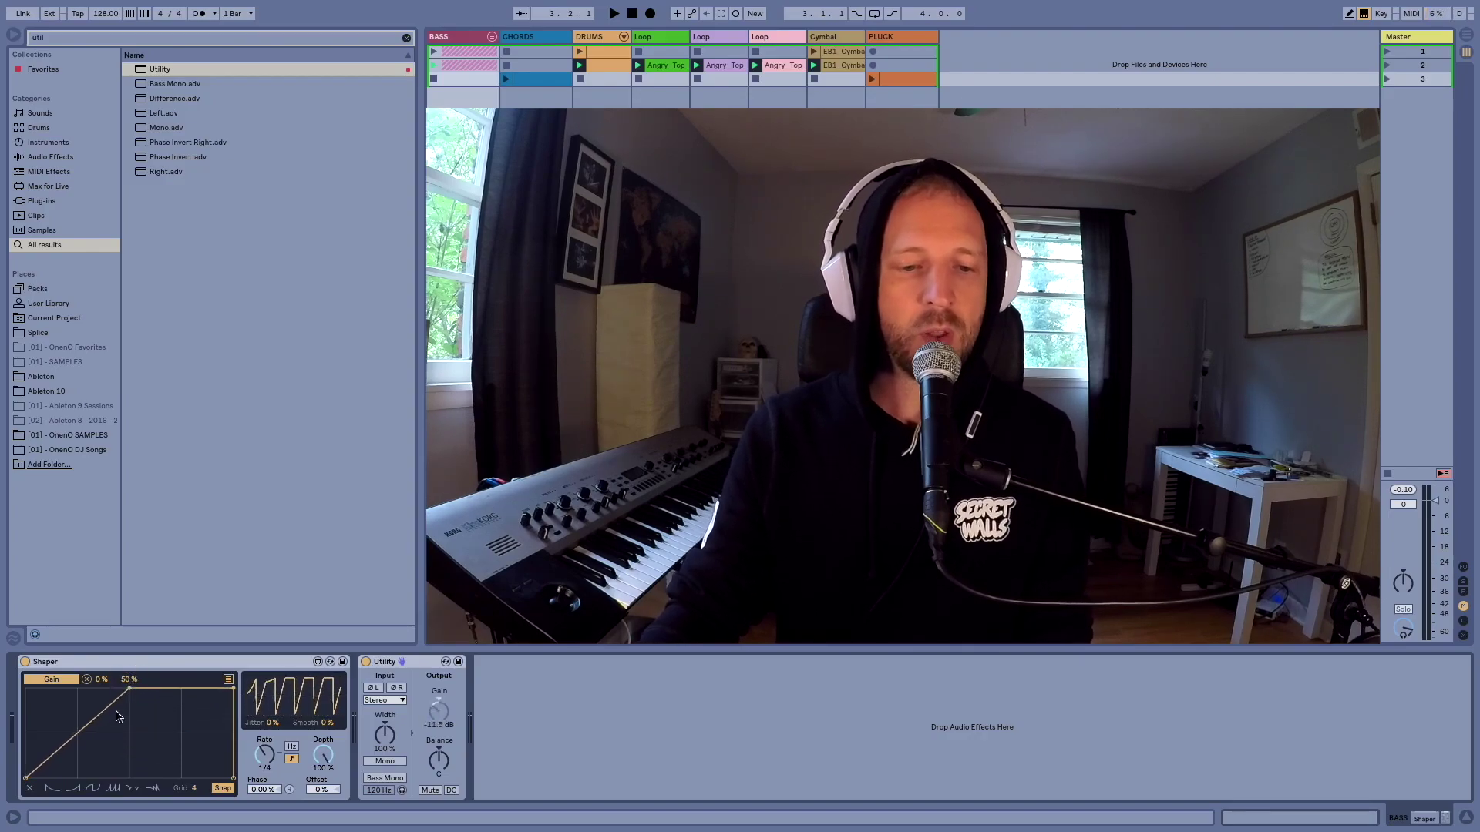
left_click_drag(84, 733, 83, 743)
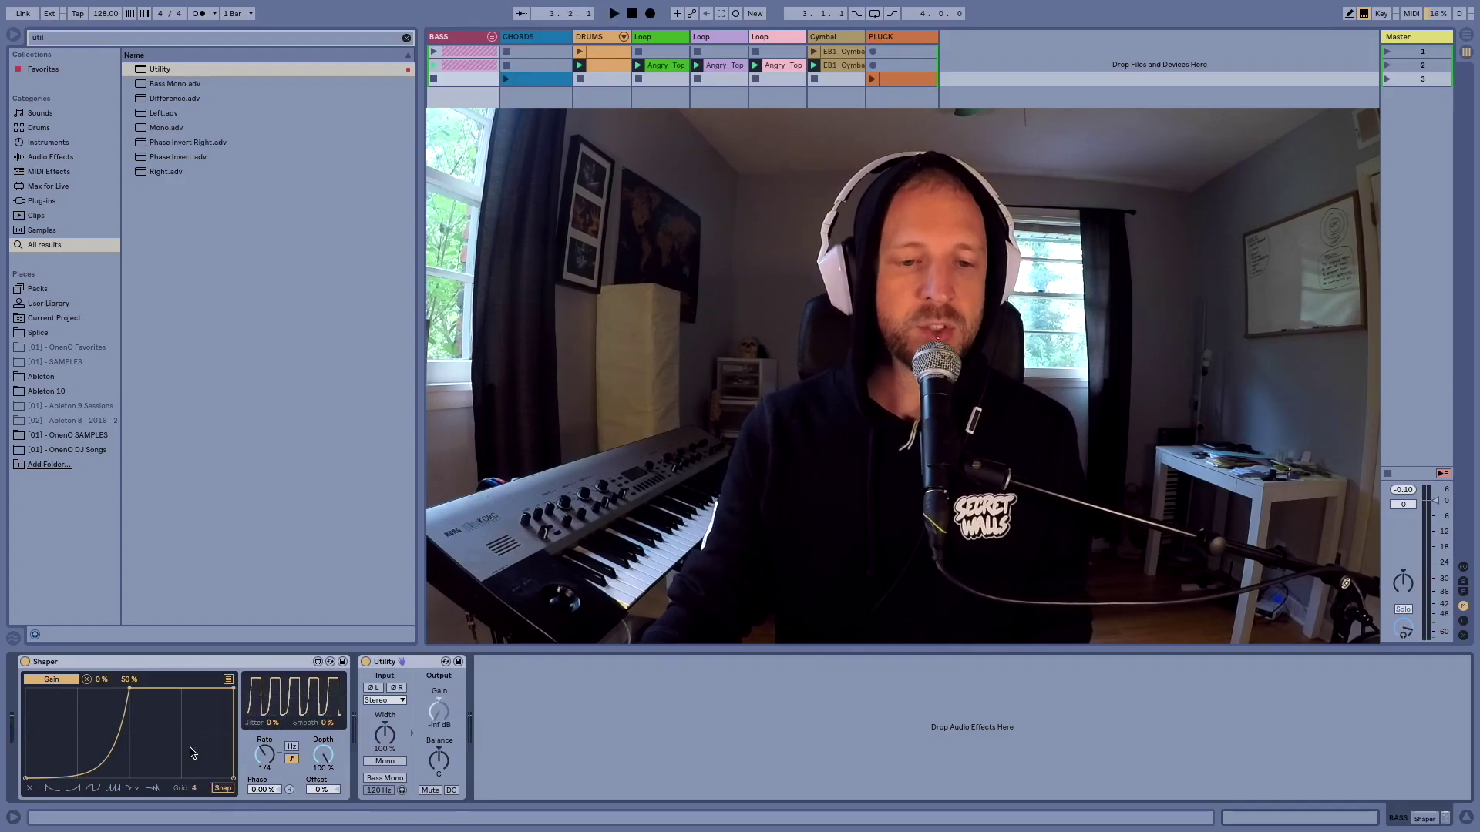
Shift the curve's peak slightly later, audition the result, and select the Shaper device
left_click_drag(129, 692, 142, 689)
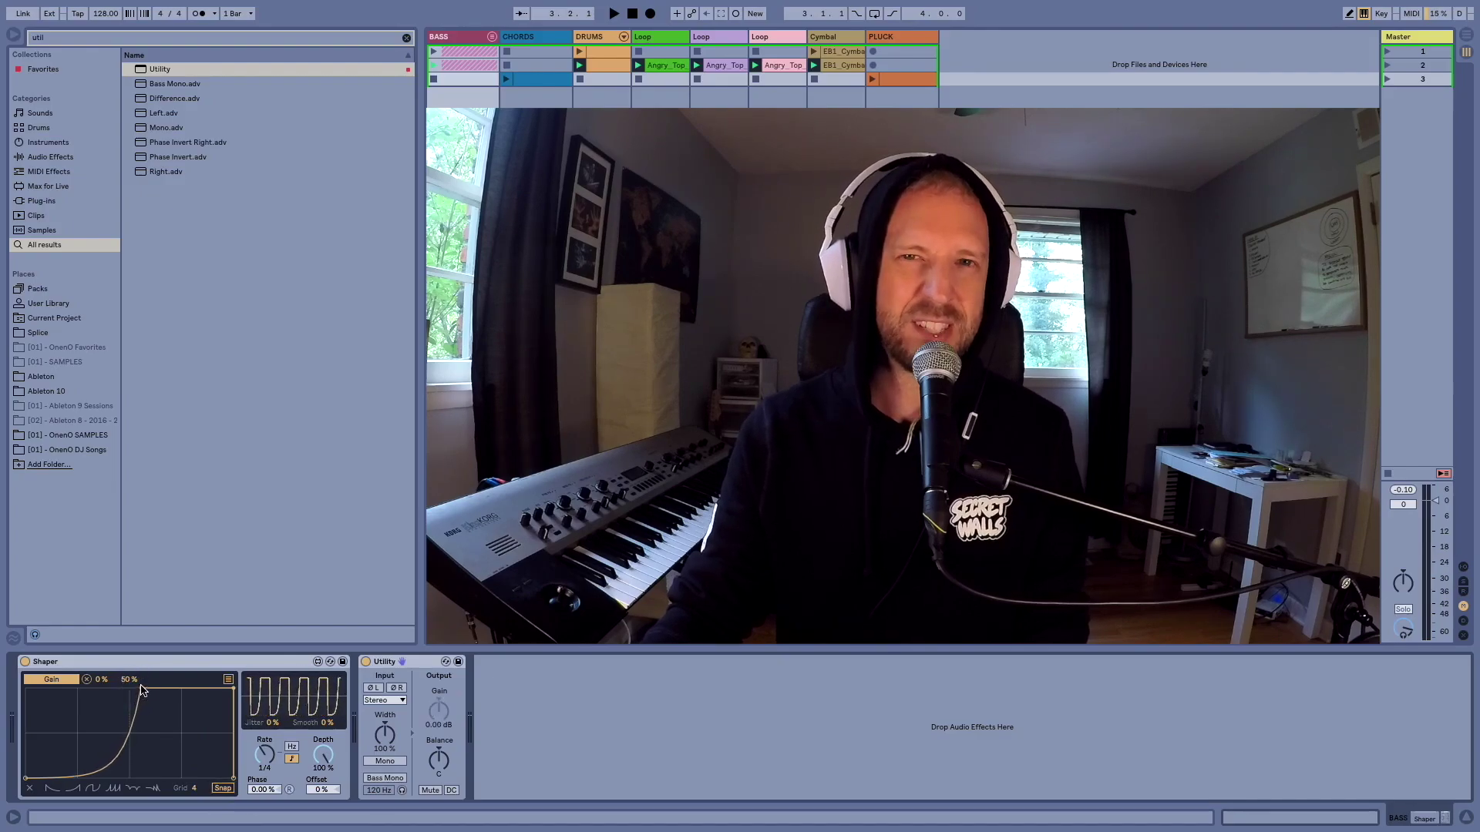
key("space")
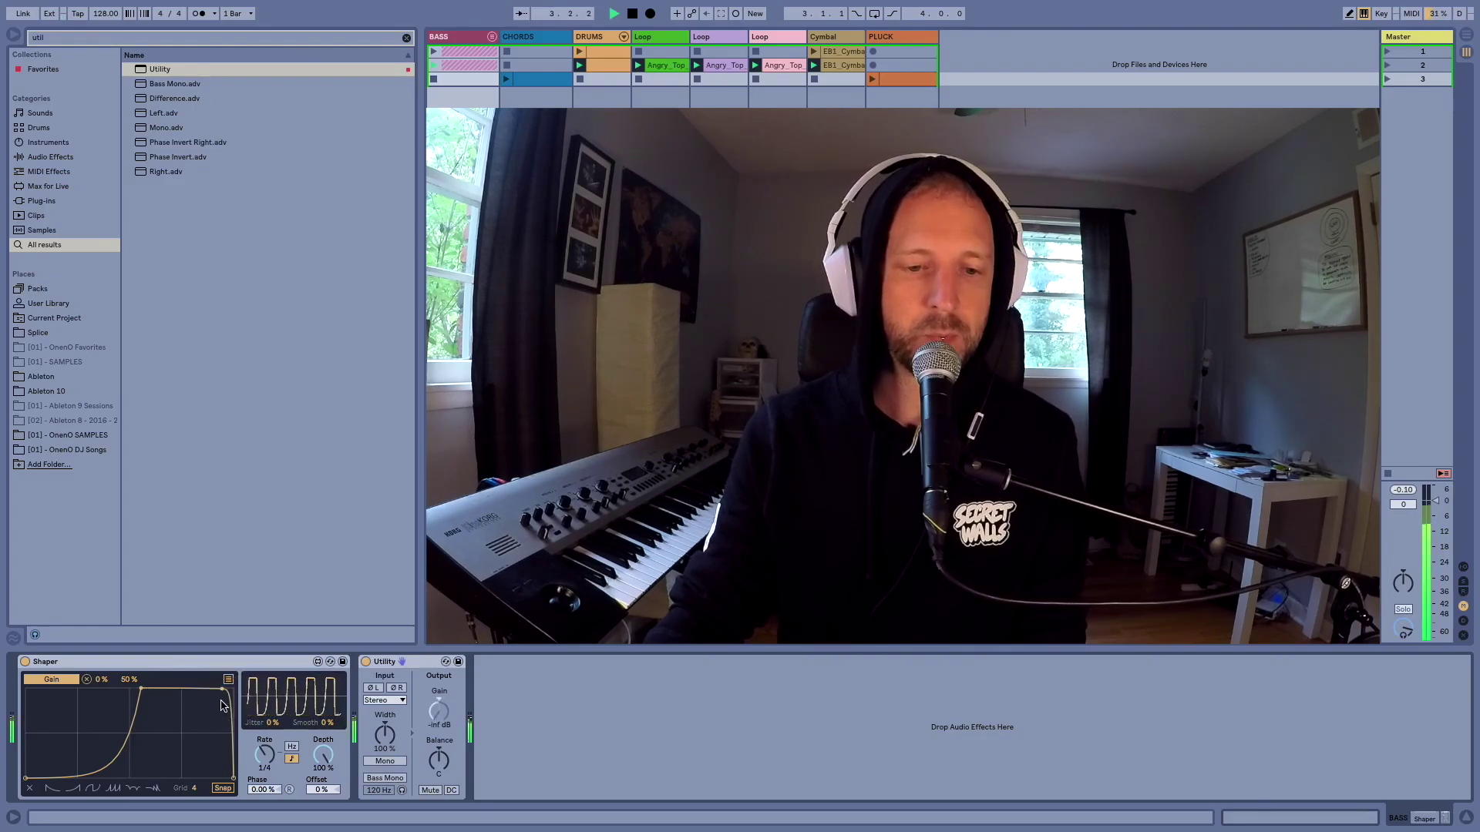
left_click_drag(144, 691, 142, 689)
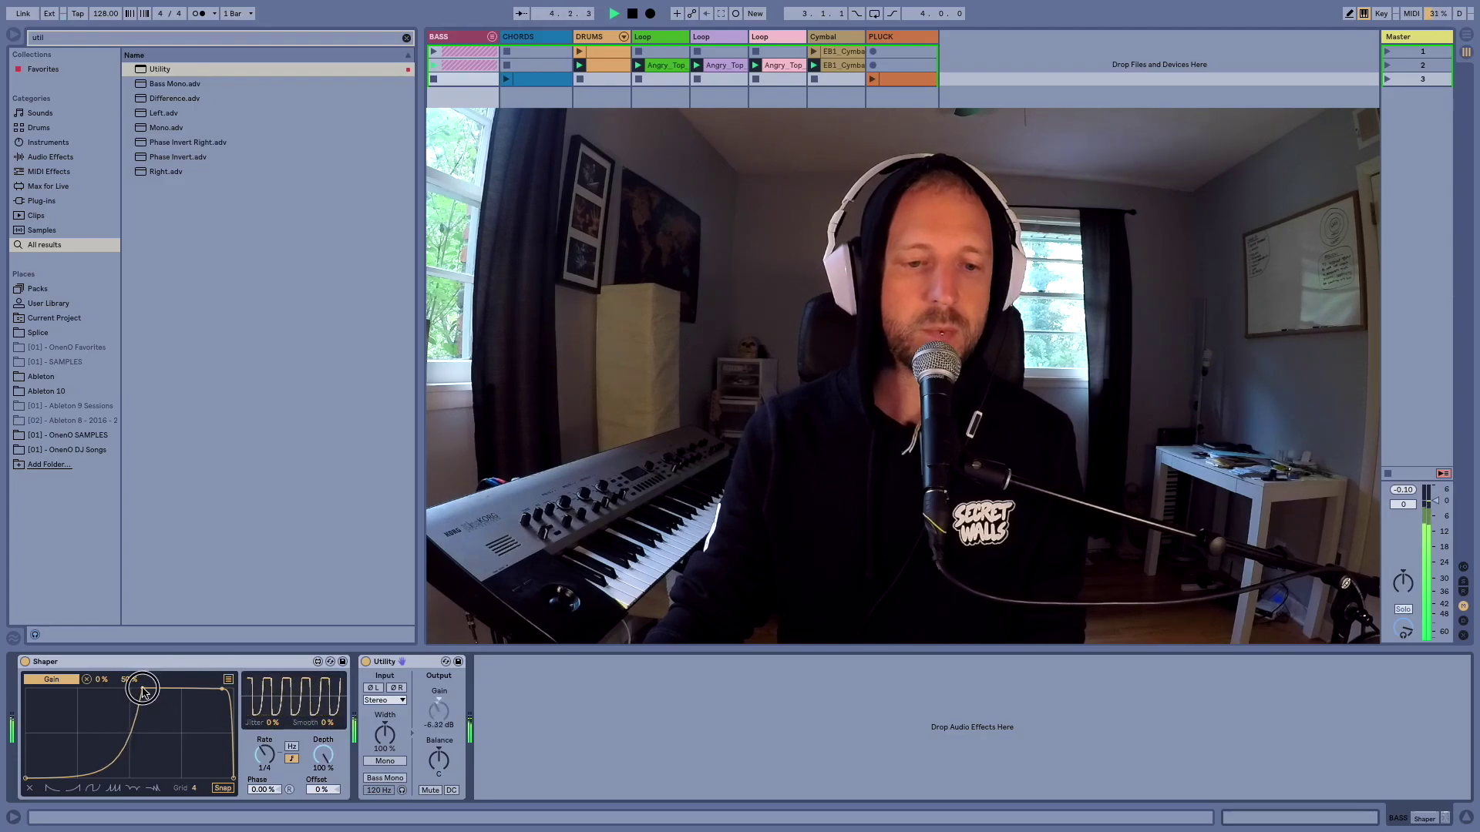
key("space")
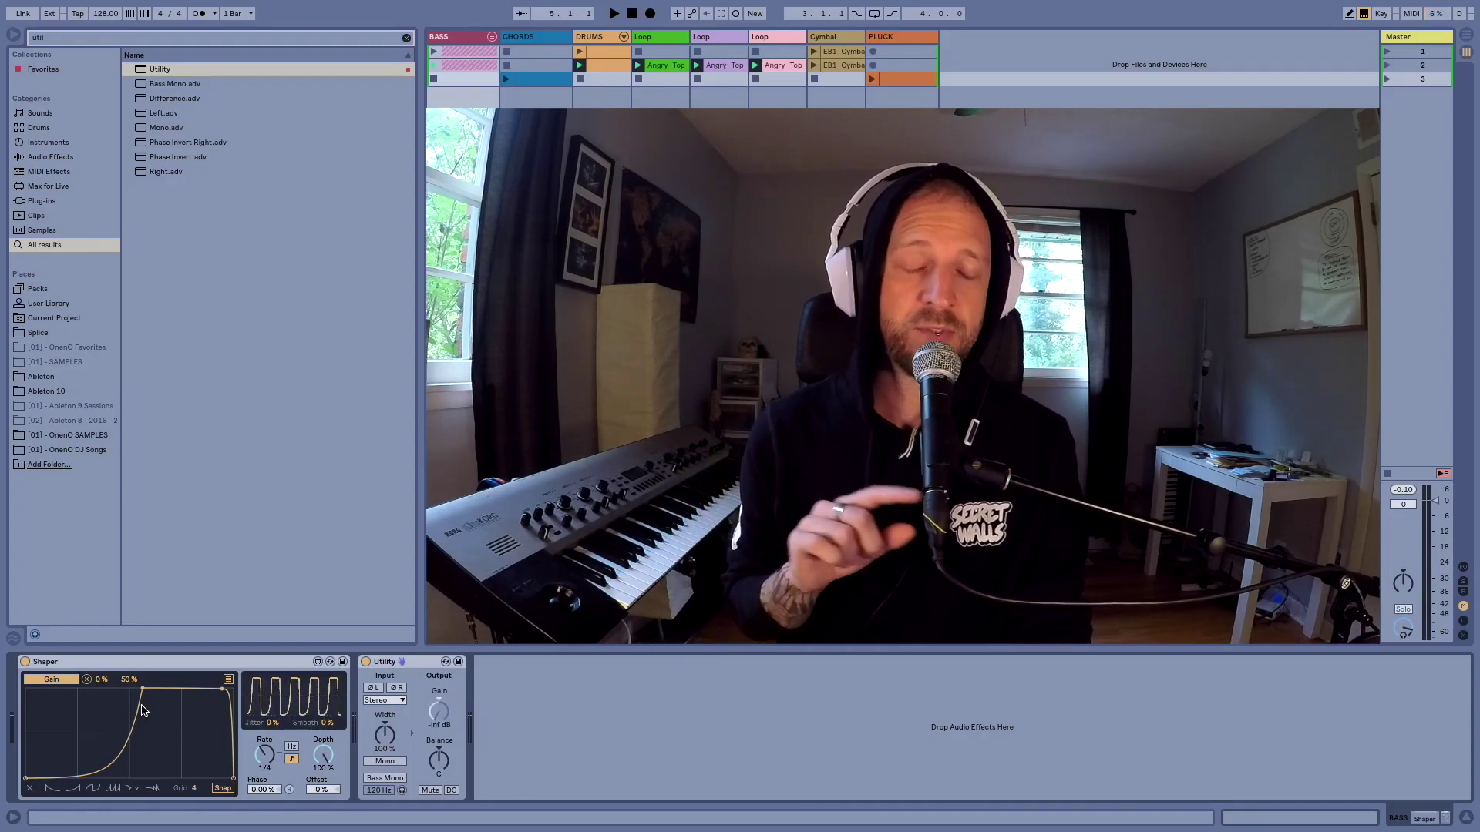
left_click(167, 661)
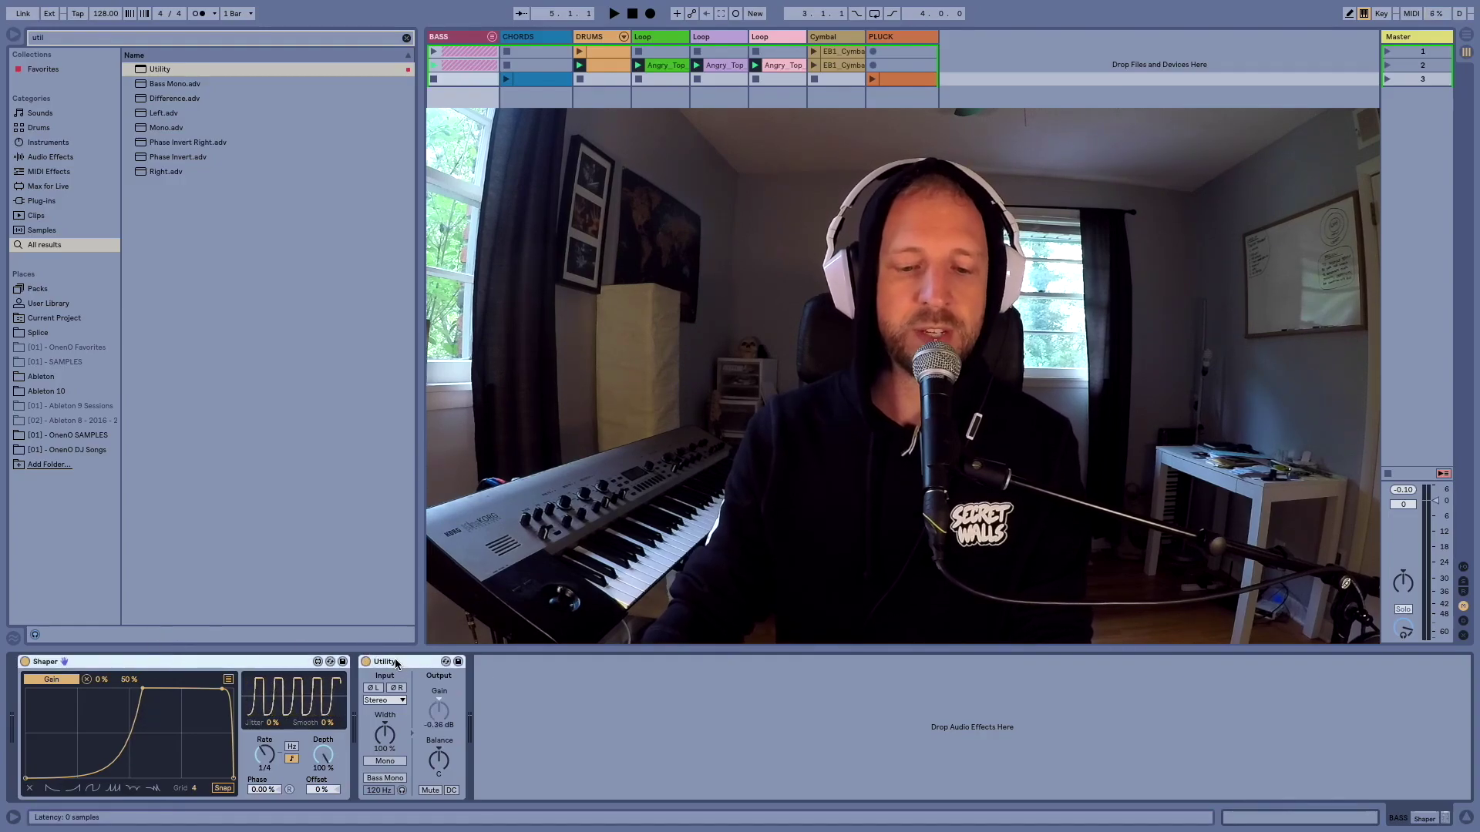
Group Shaper and Utility into a rack and rename Macro 1 to 'Side Chain'
key("ctrl+g")
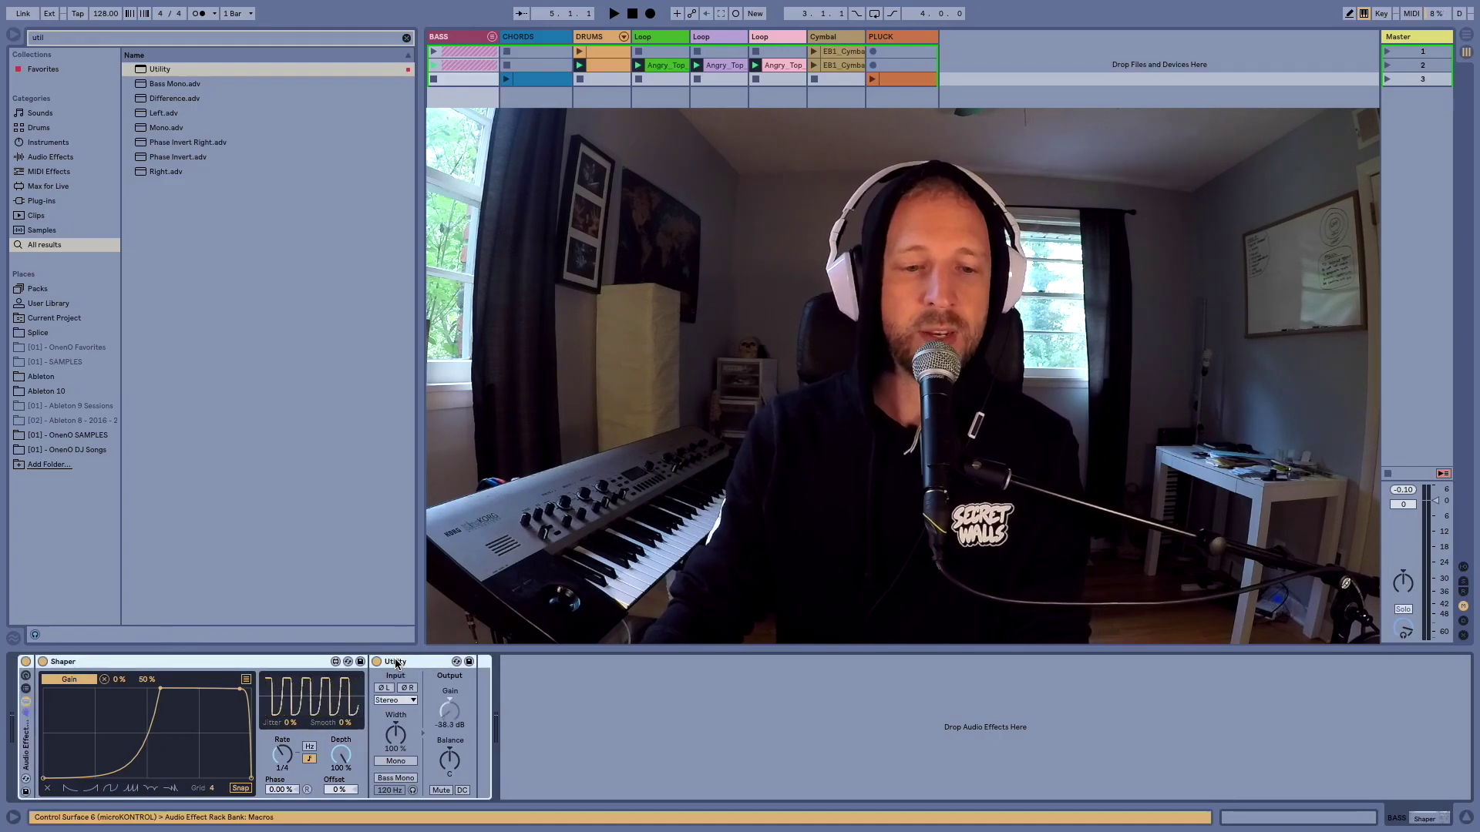
left_click(26, 676)
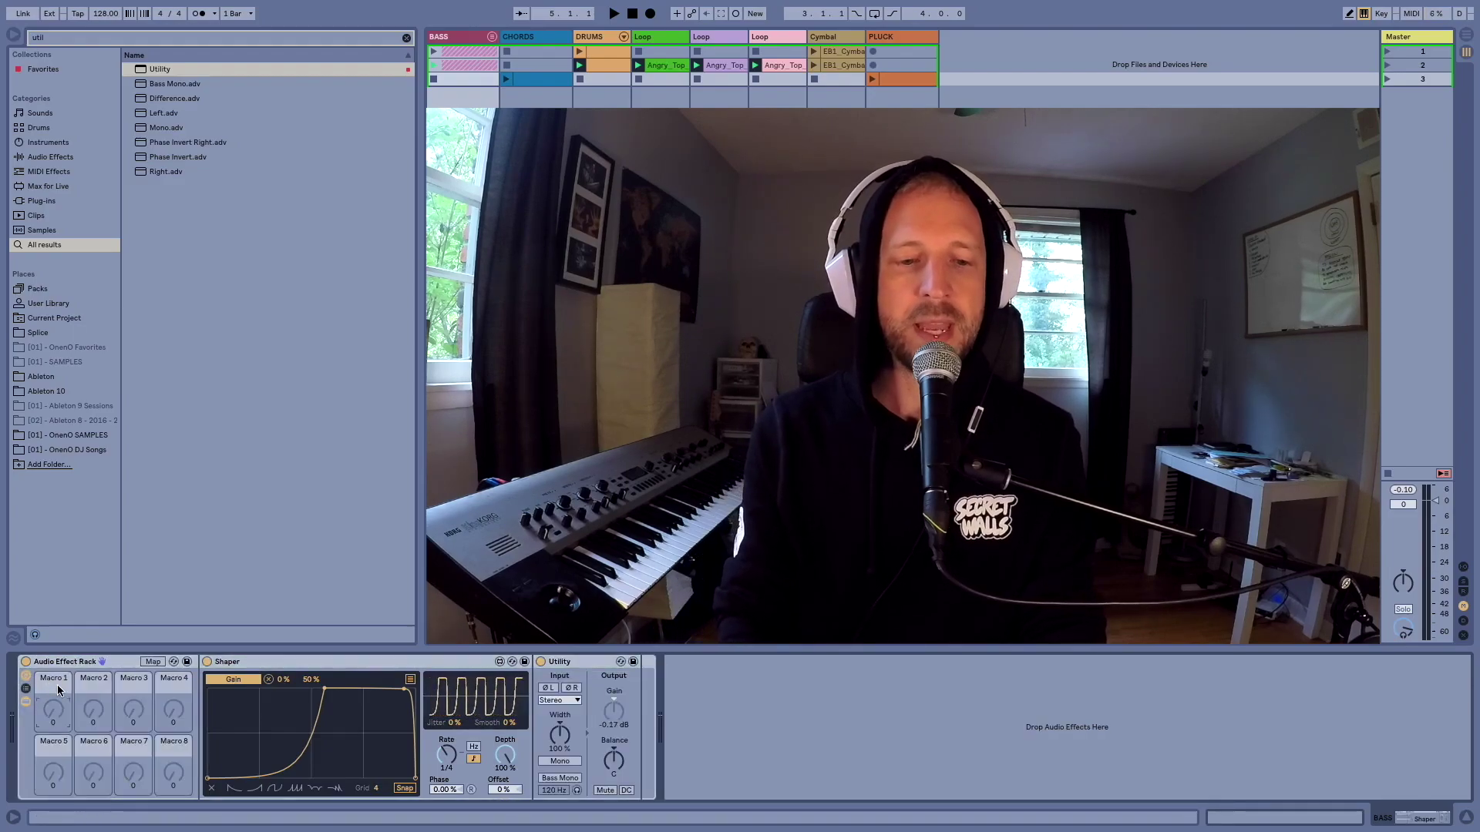
key("ctrl+r")
type("Side C")
key("Return")
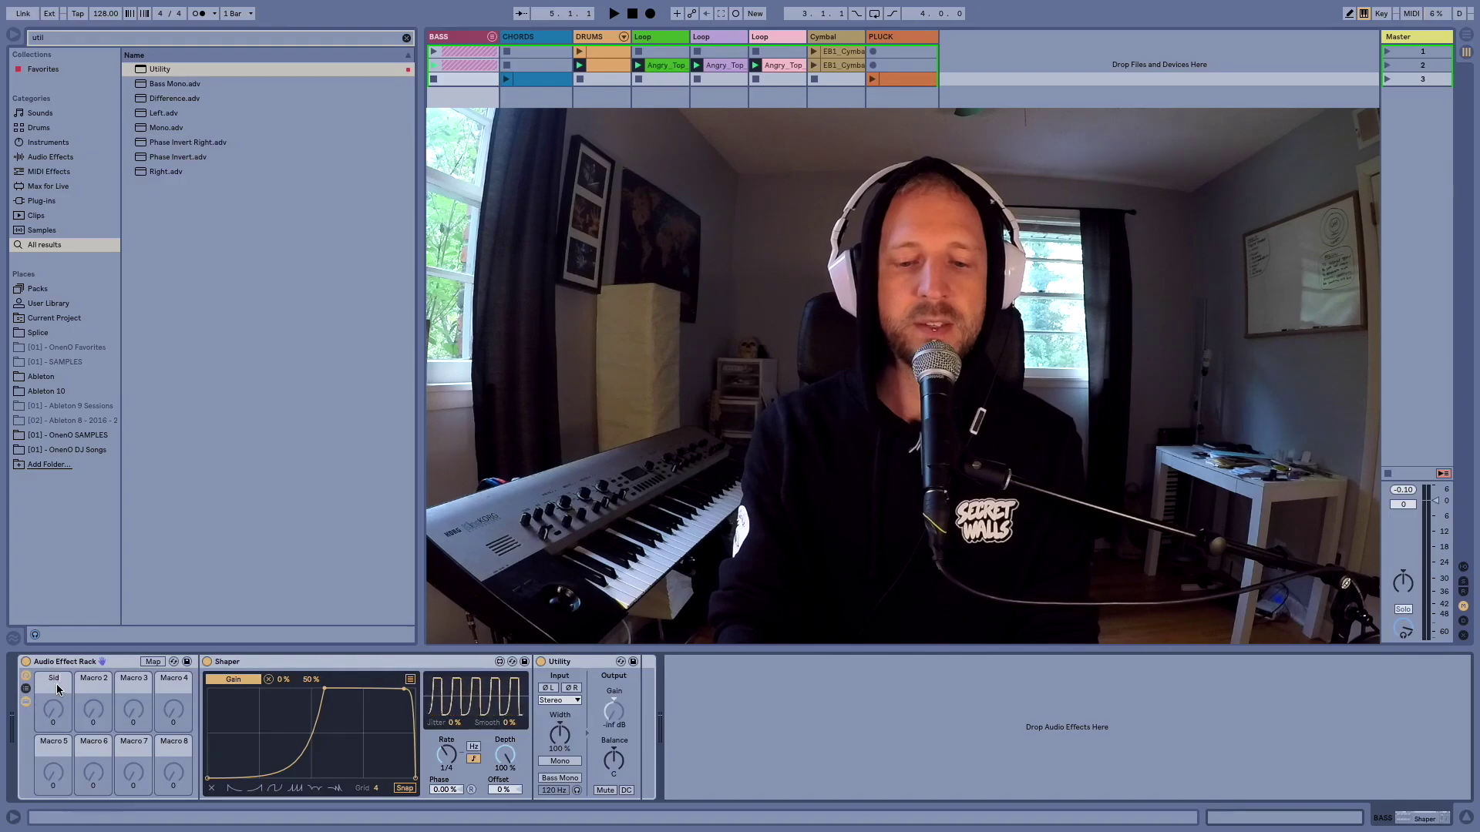
type("hain")
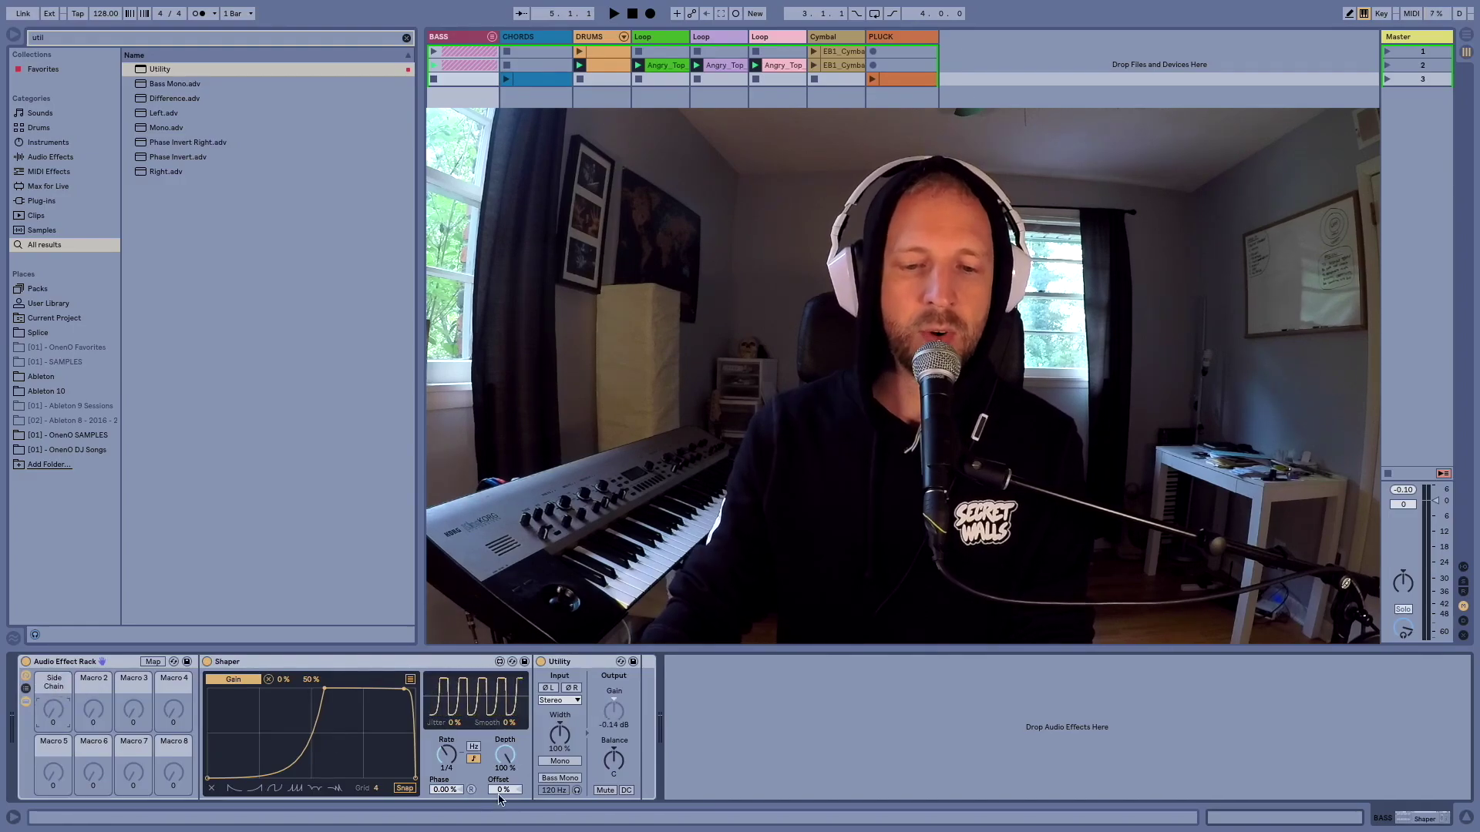
Map Shaper's Depth and Offset parameters to the Side Chain macro
right_click(505, 753)
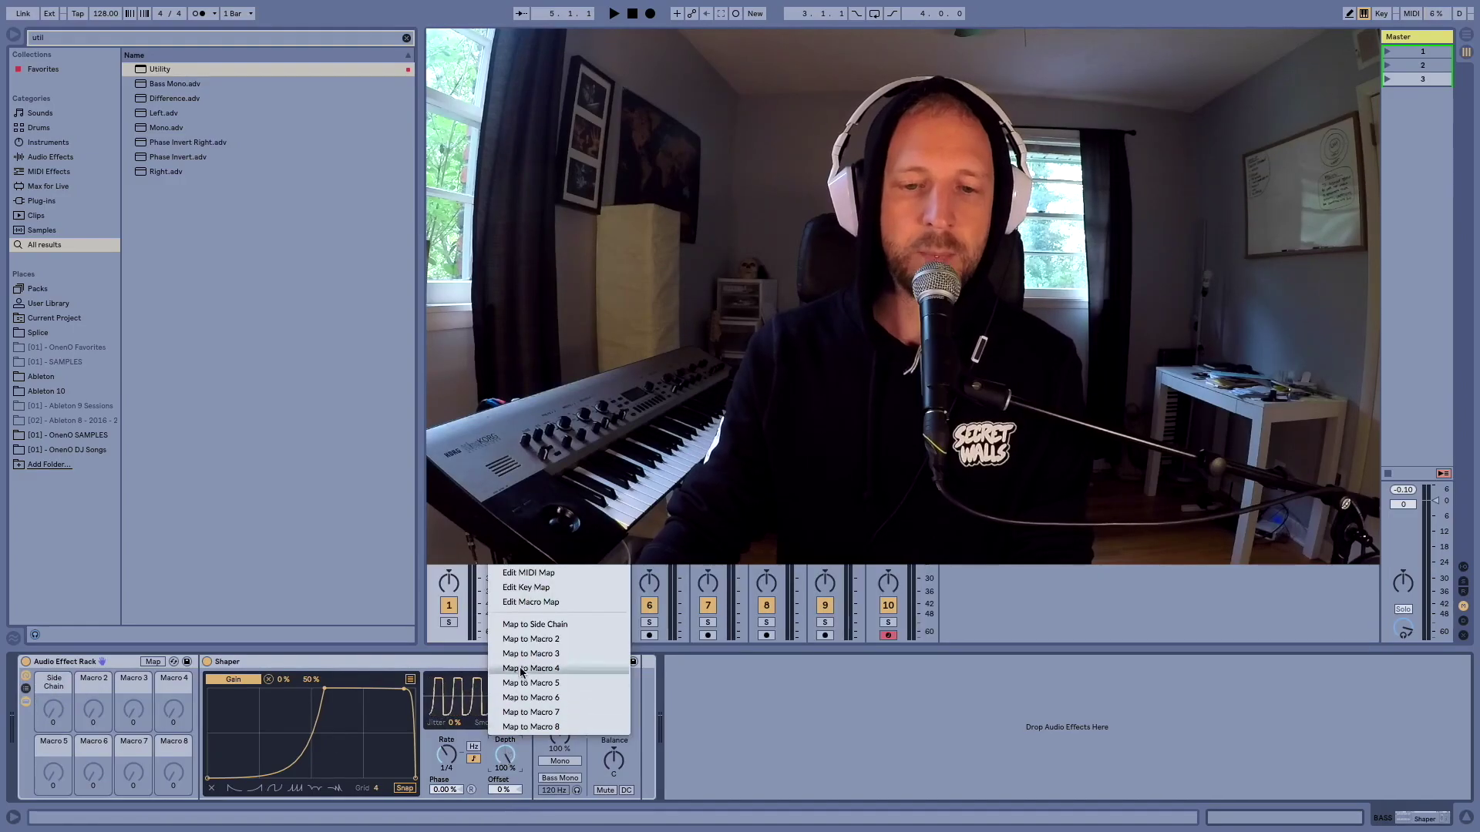
left_click(524, 624)
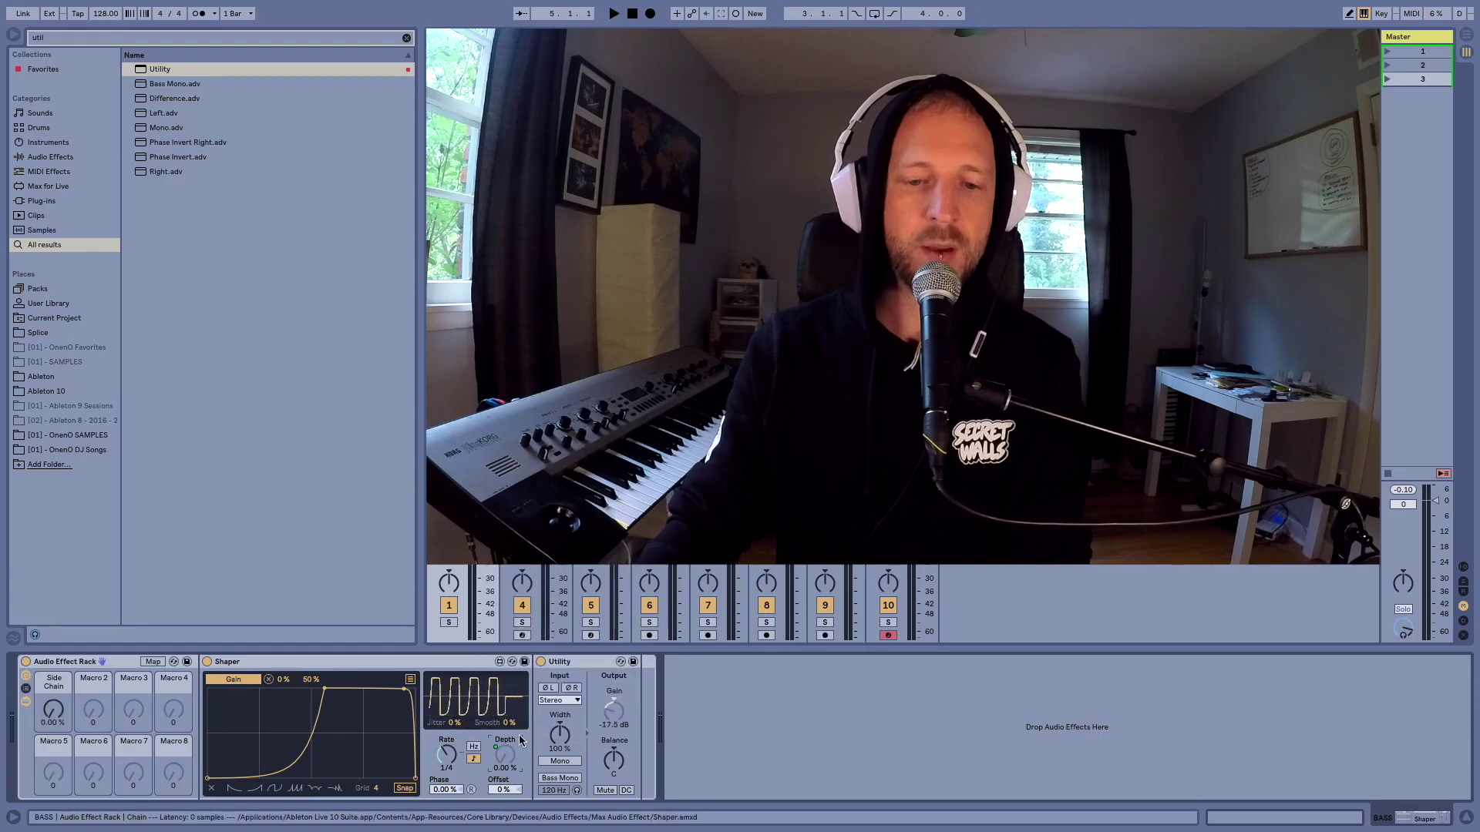
right_click(504, 790)
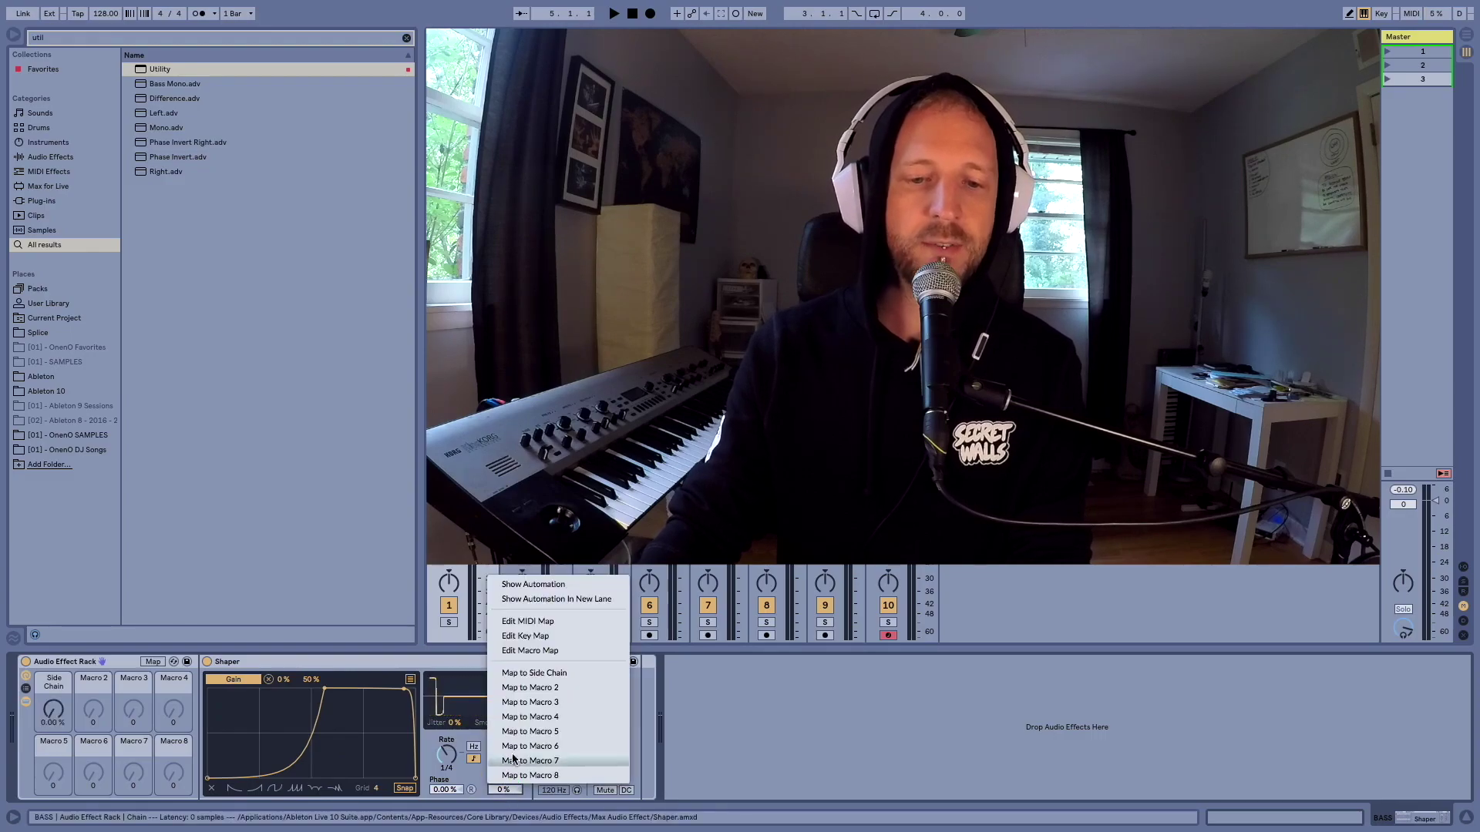
left_click(521, 673)
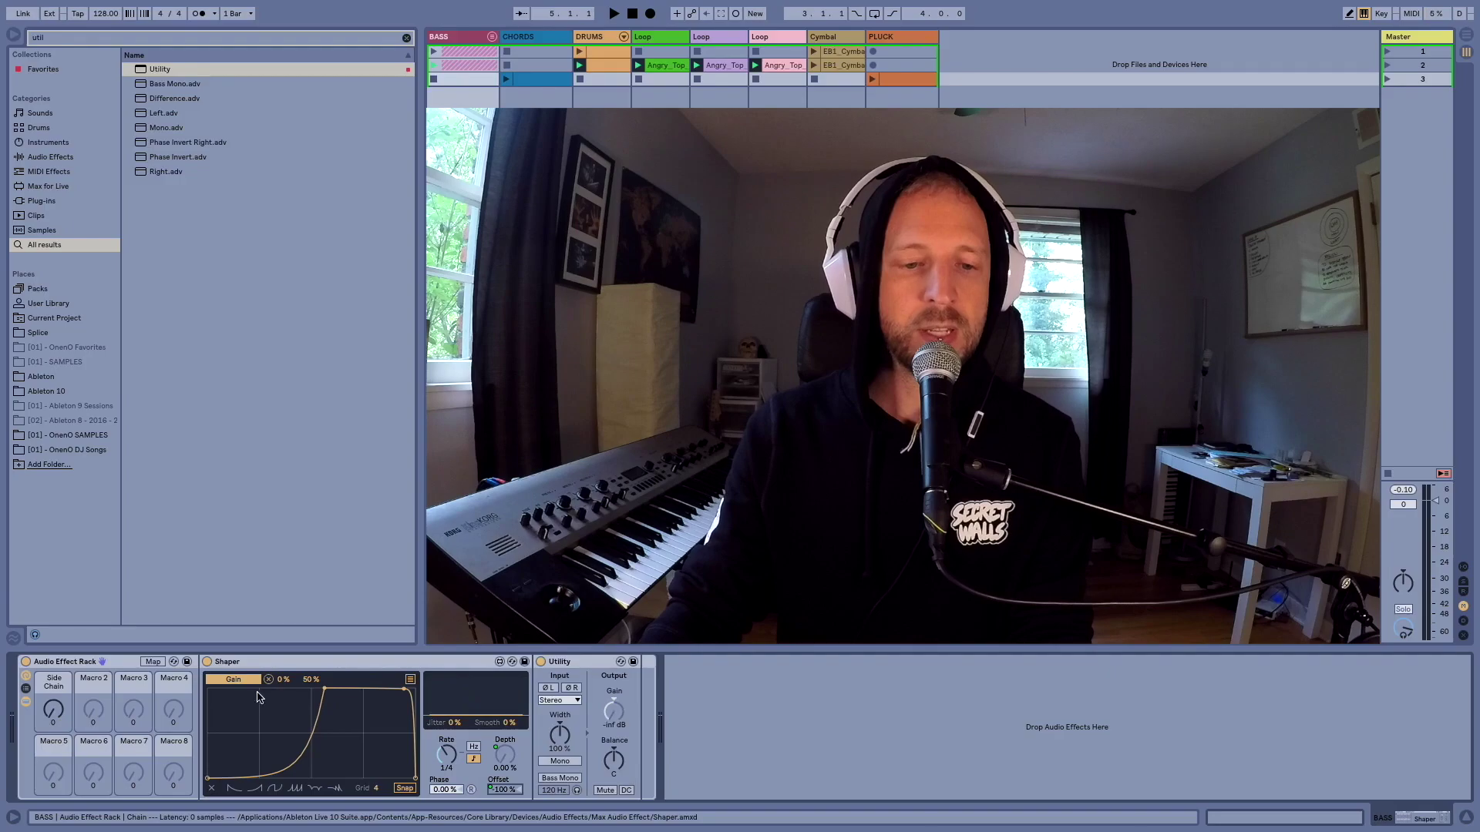
left_click(153, 662)
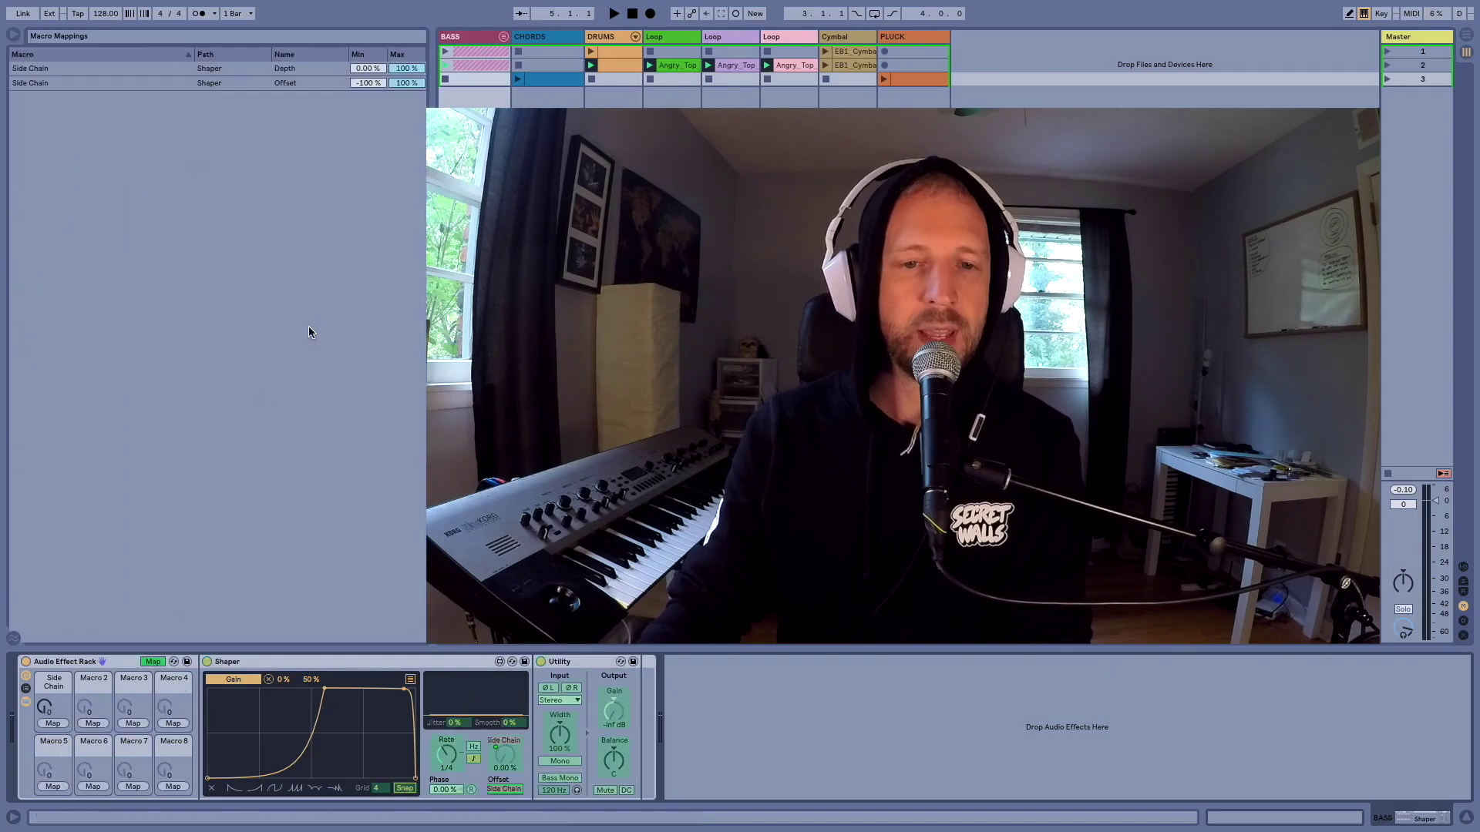
Set the Offset mapping's Min to 100 % and Max to 0 %, audition it, and exit mapping mode
left_click(369, 84)
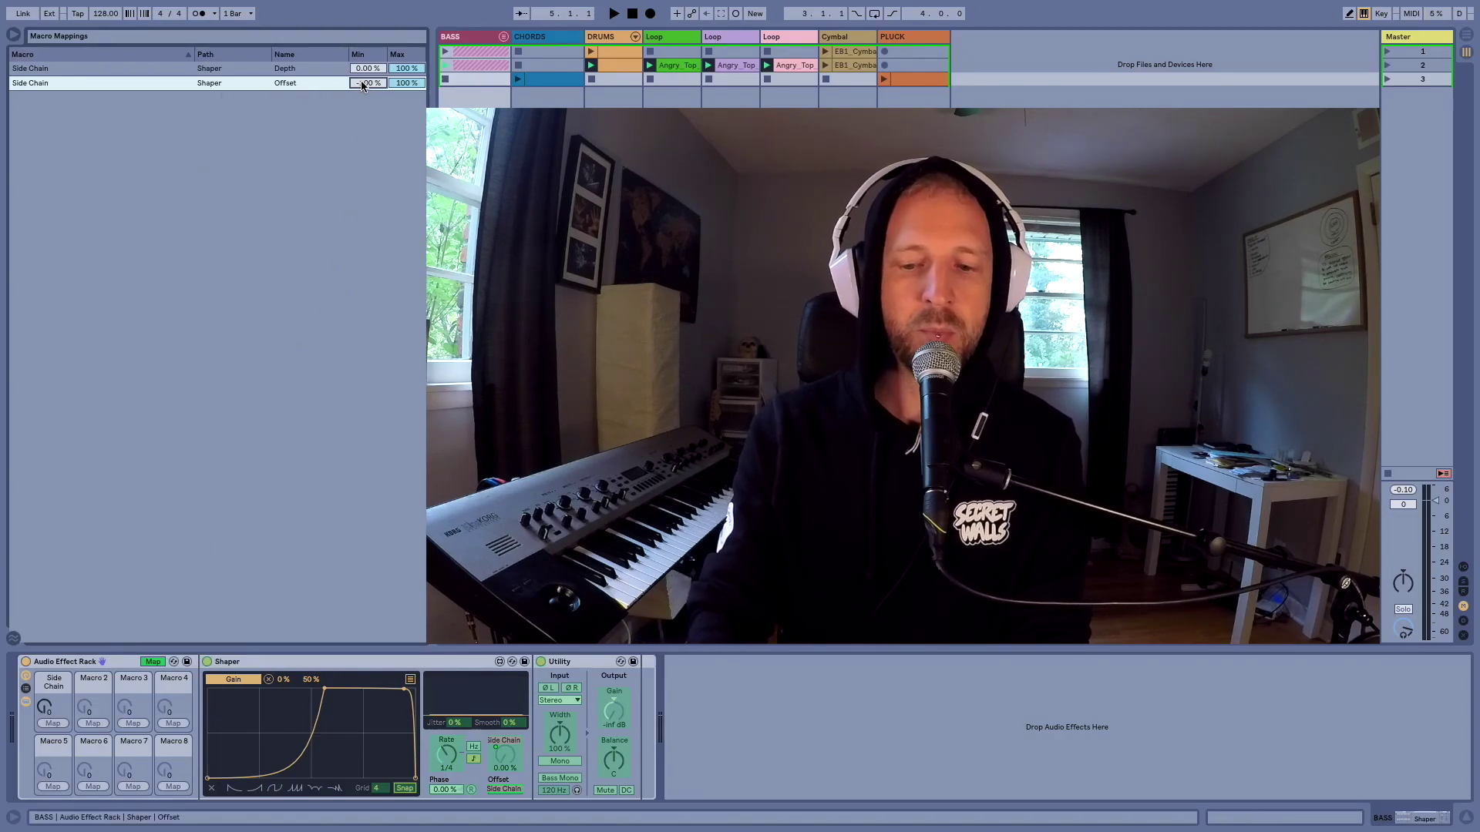
type("100")
key("Return")
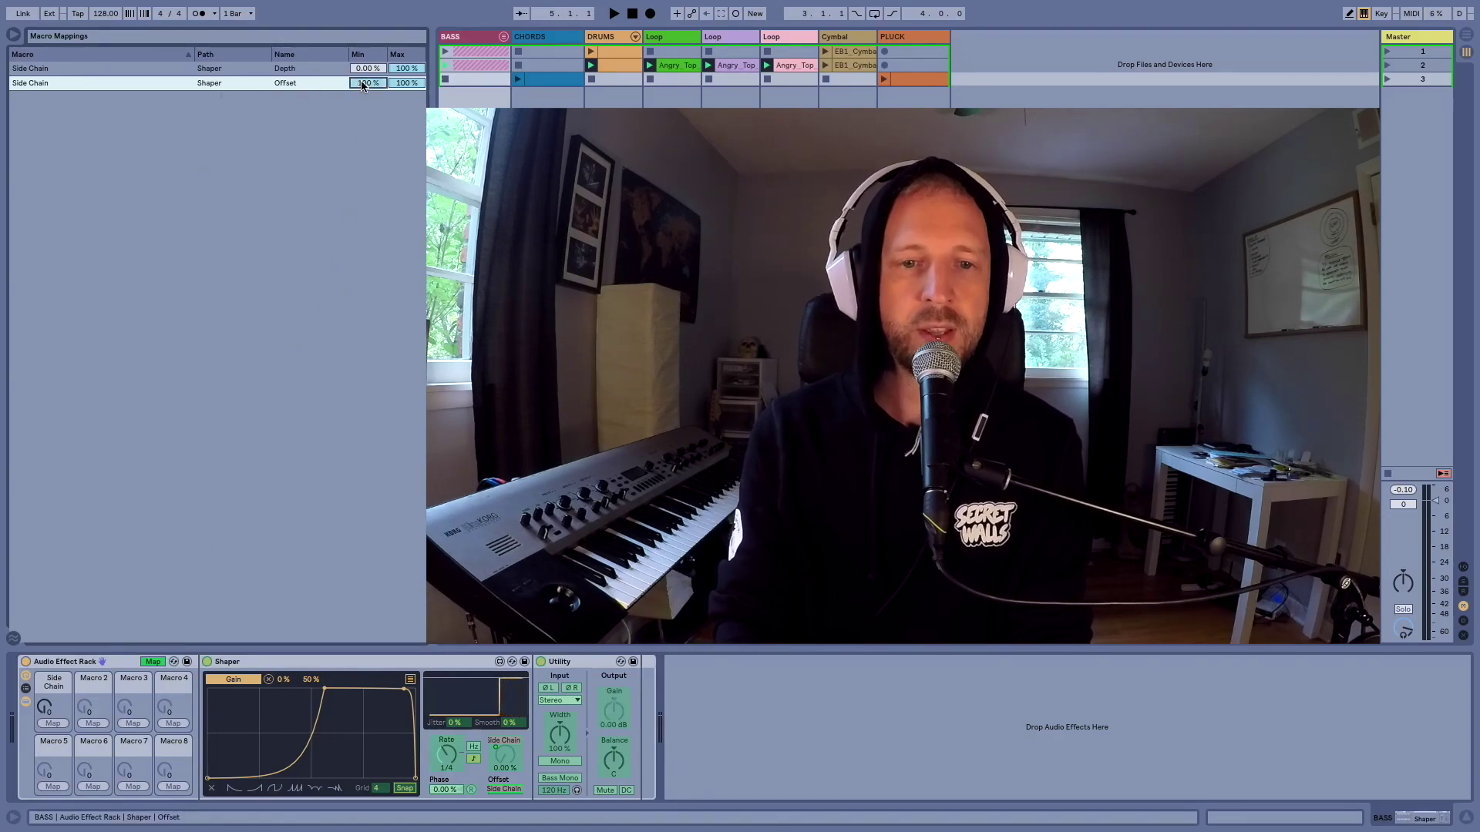
type("0")
key("Return")
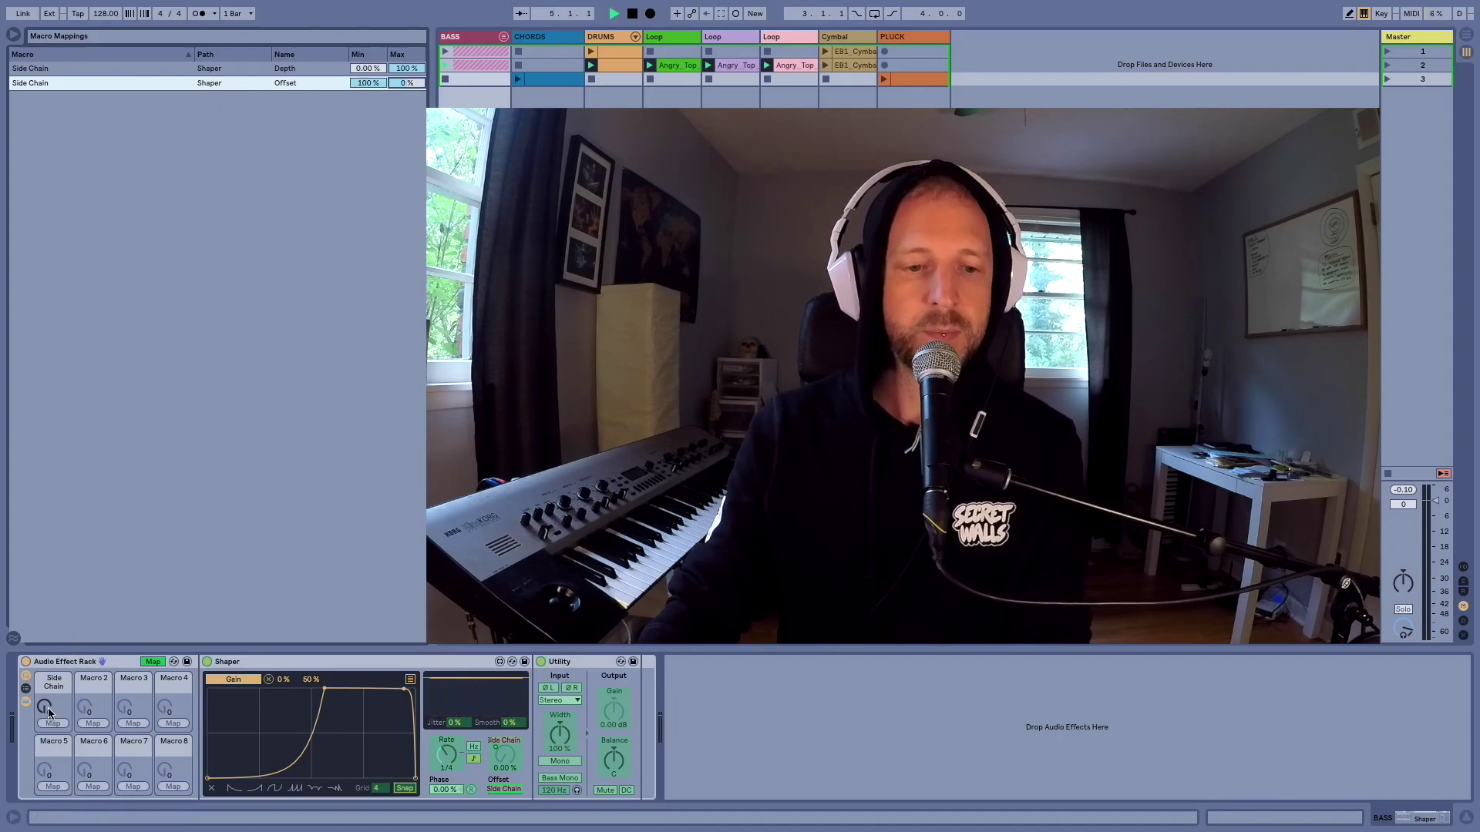
key("space")
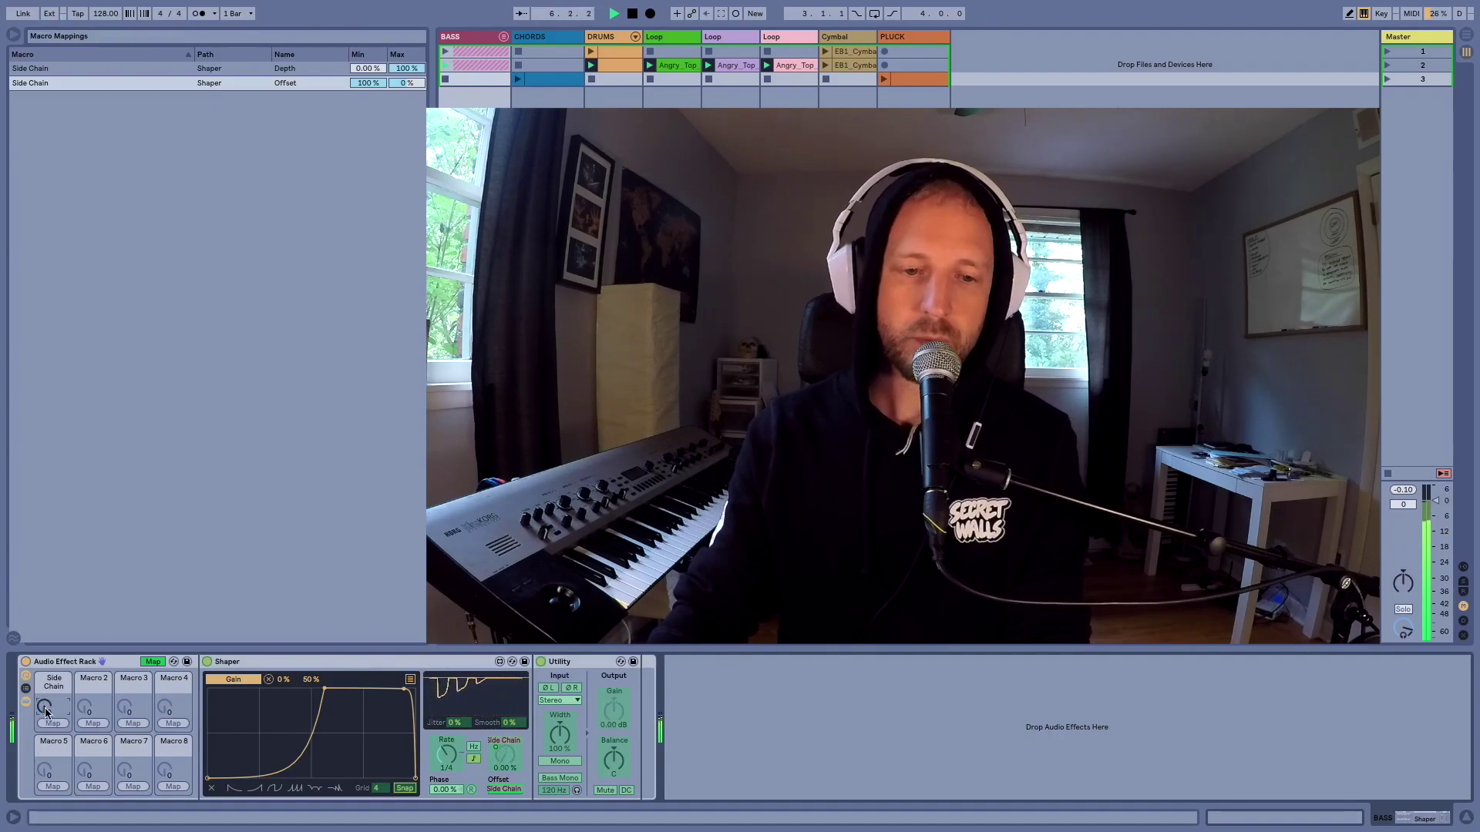
key("space")
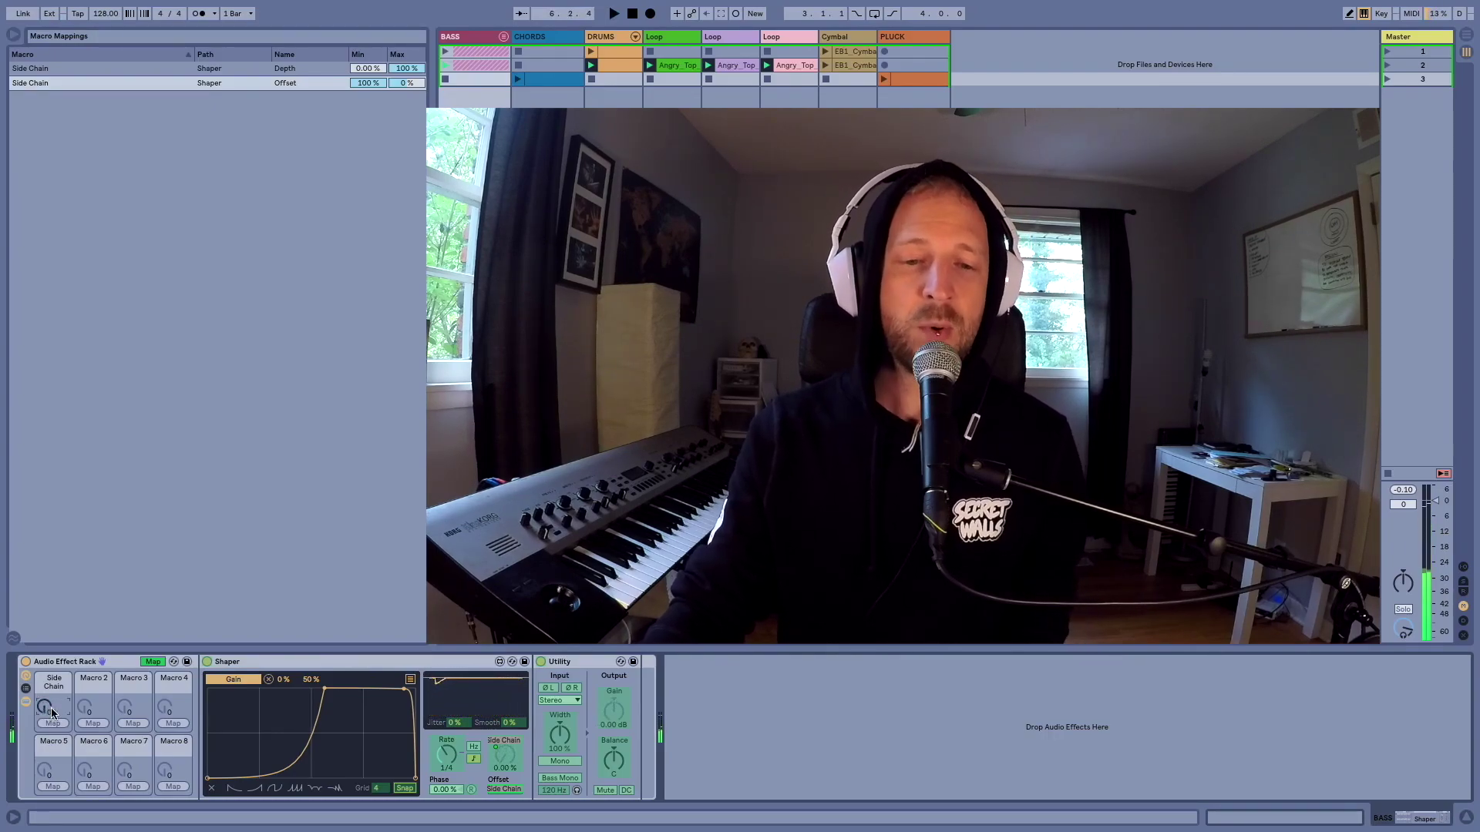
left_click(152, 662)
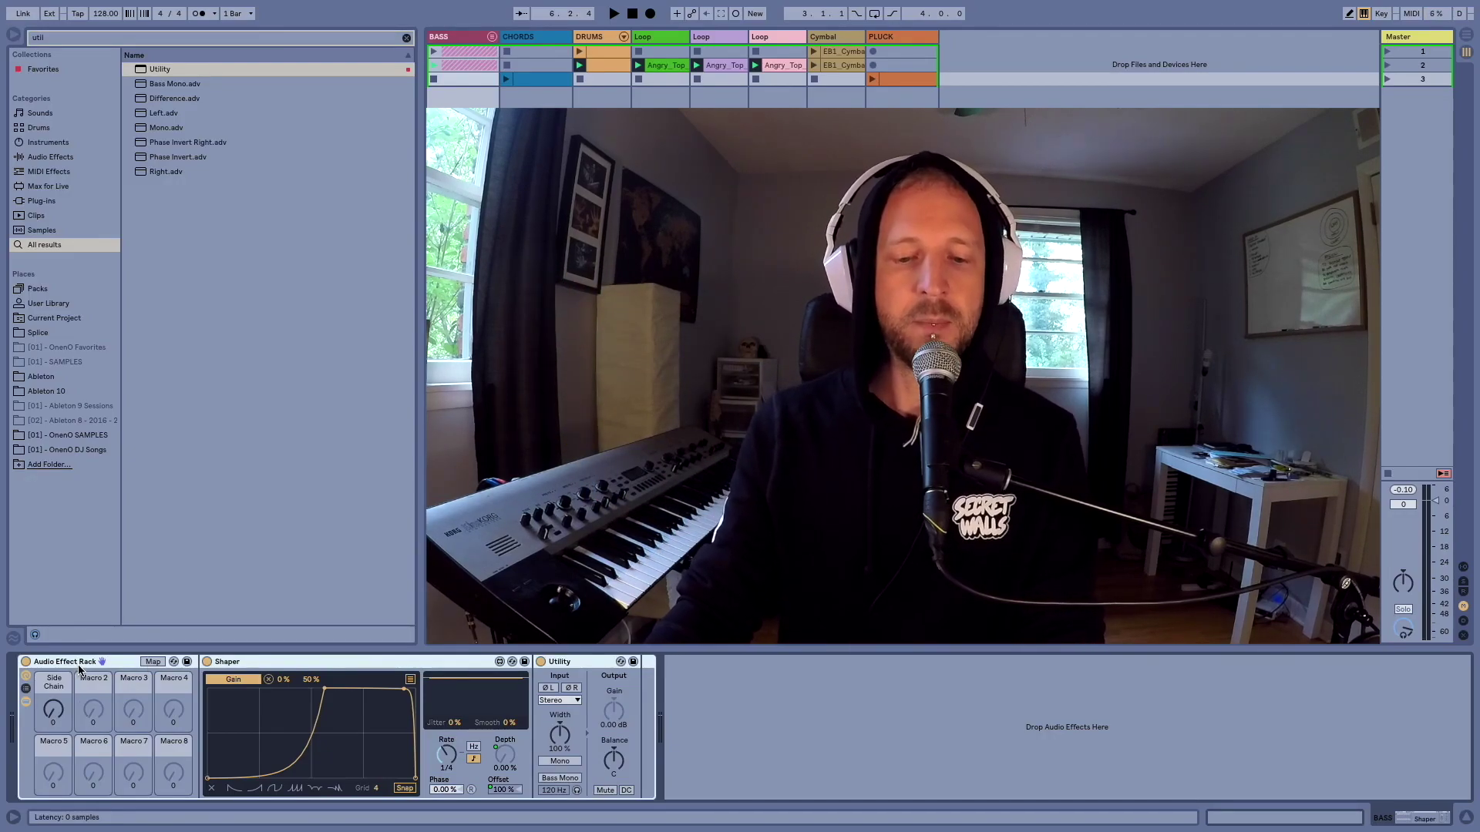
Rename the rack 'SideChain Tutorial' and save it as a User Library preset
key("ctrl+r")
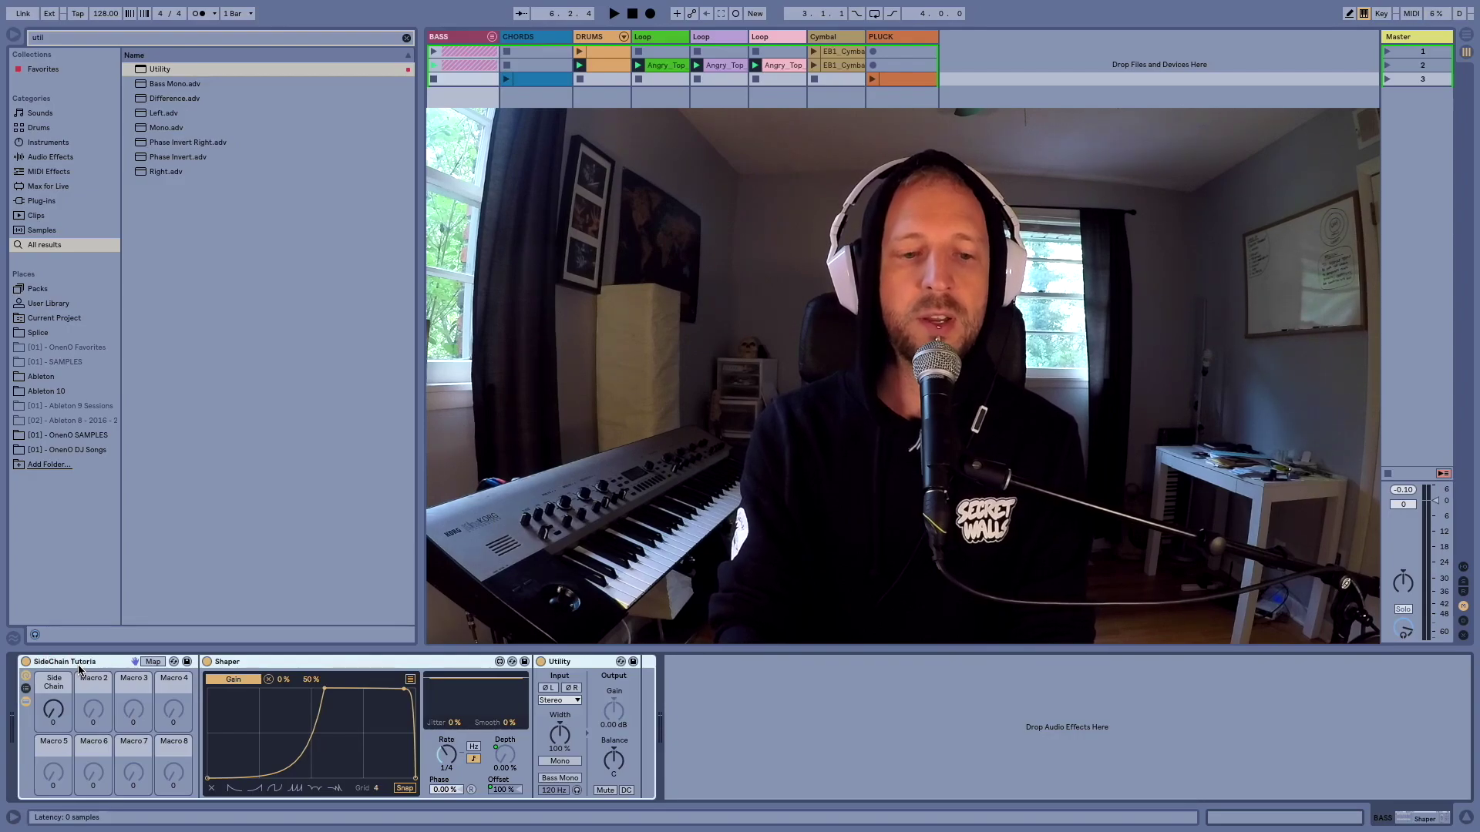
left_click(186, 662)
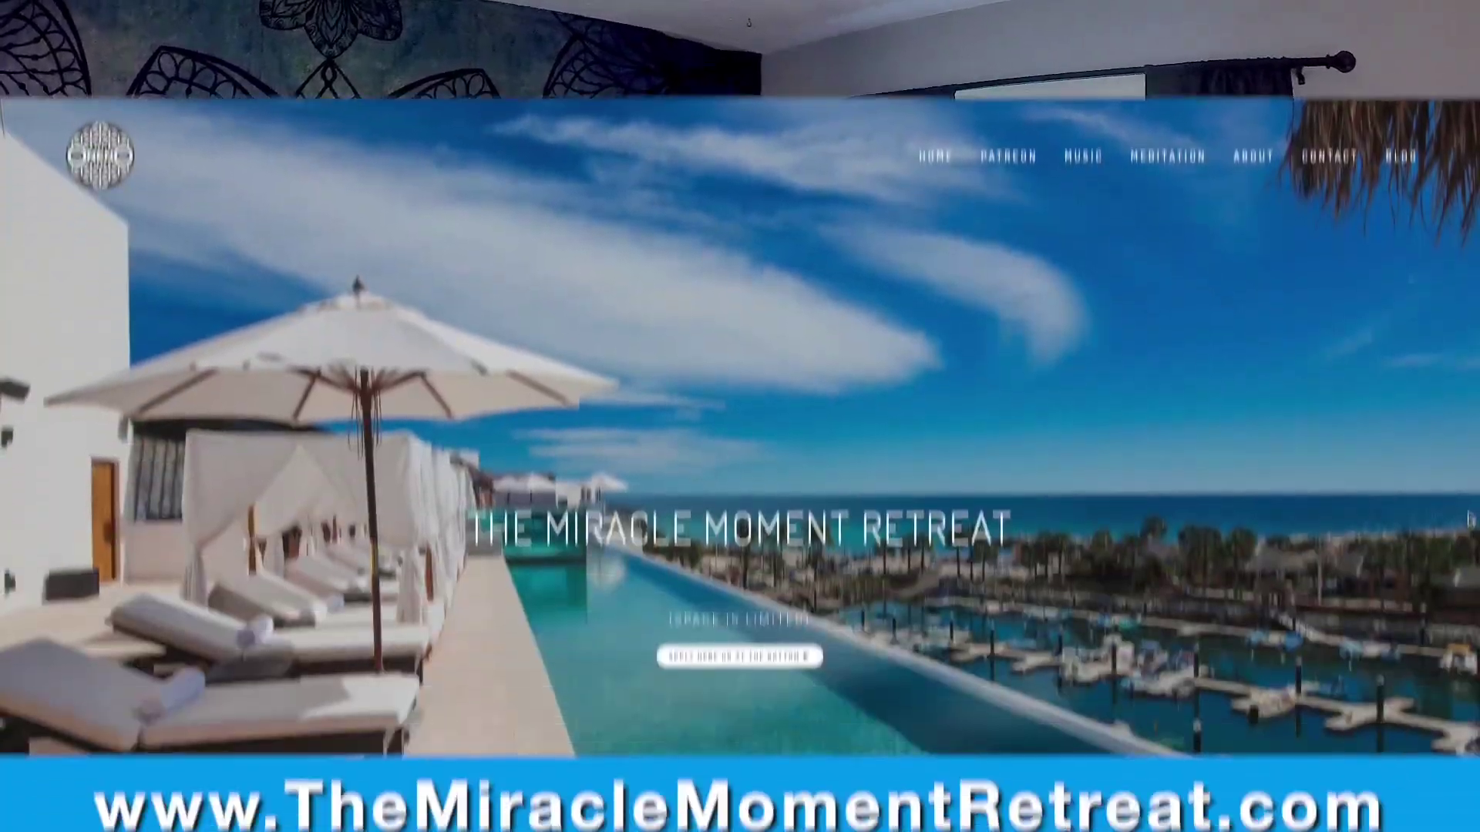
Scroll down the Miracle Moment Retreat web page toward the Application Form
scroll(1469, 422, "down", 10)
scroll(1469, 422, "down", 10)
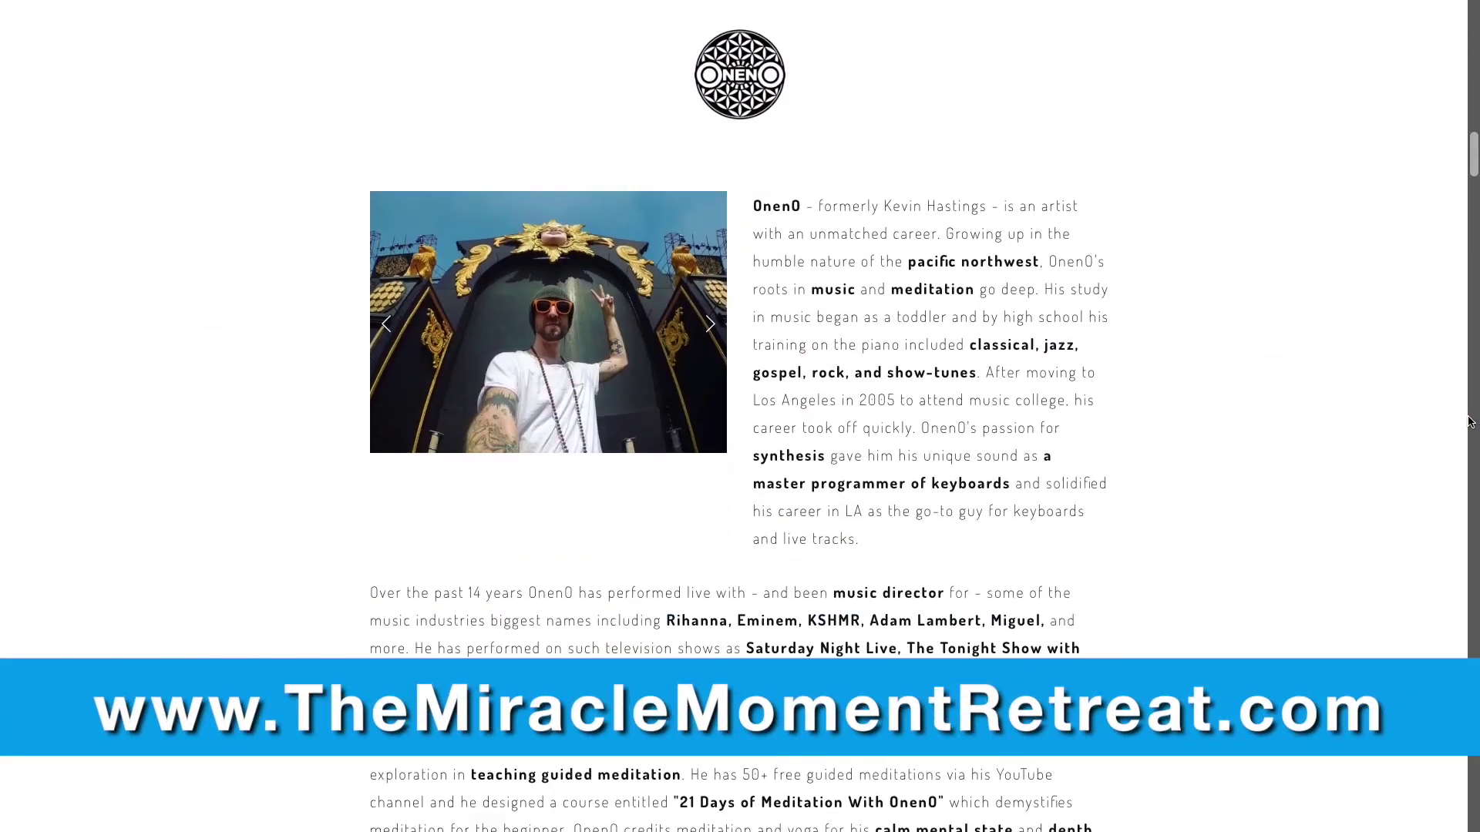